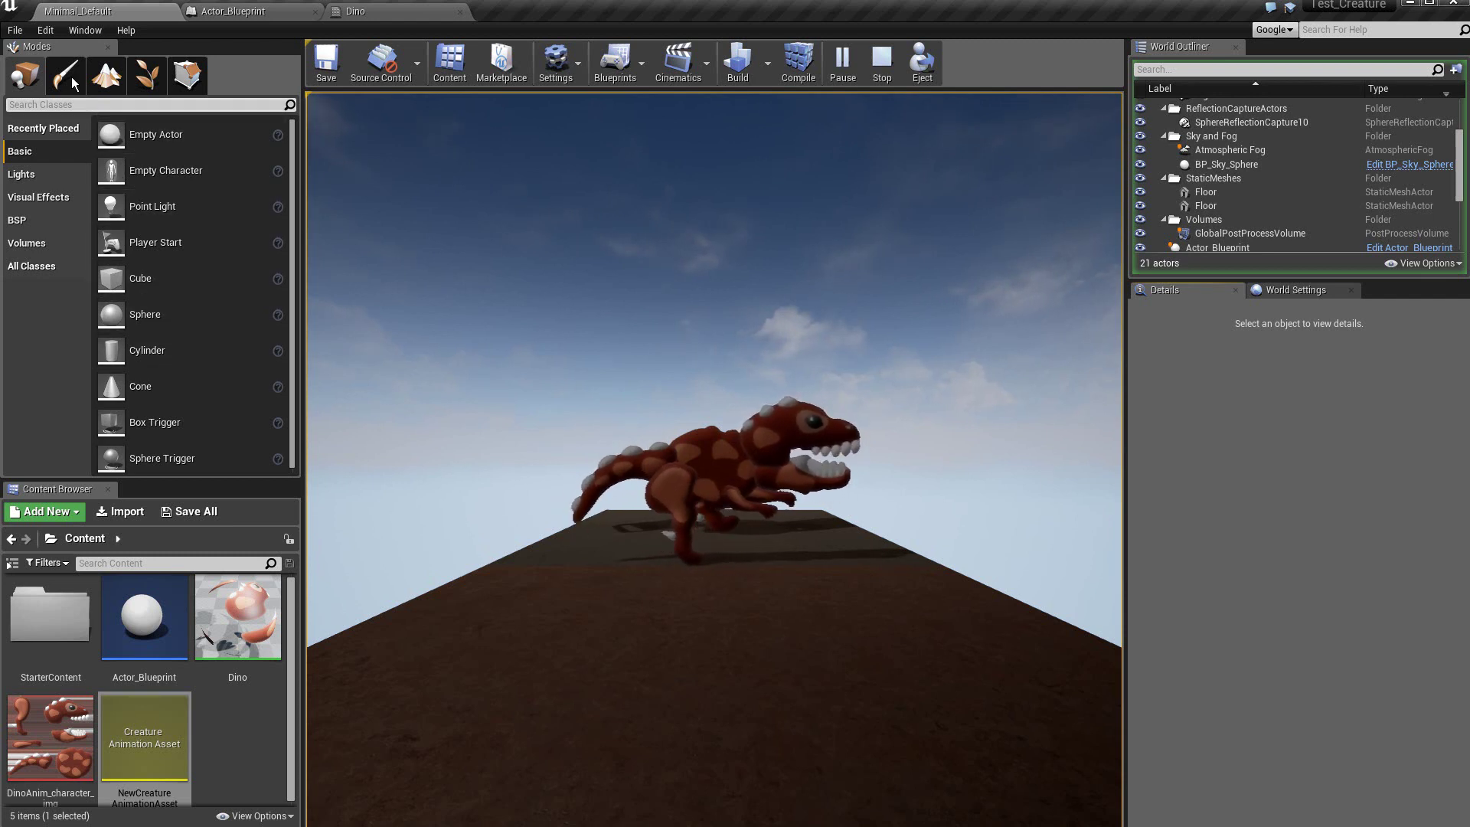
- Stop play, open Edit > Plugins, and view the CreaturePlugin details under Project
click(49, 32)
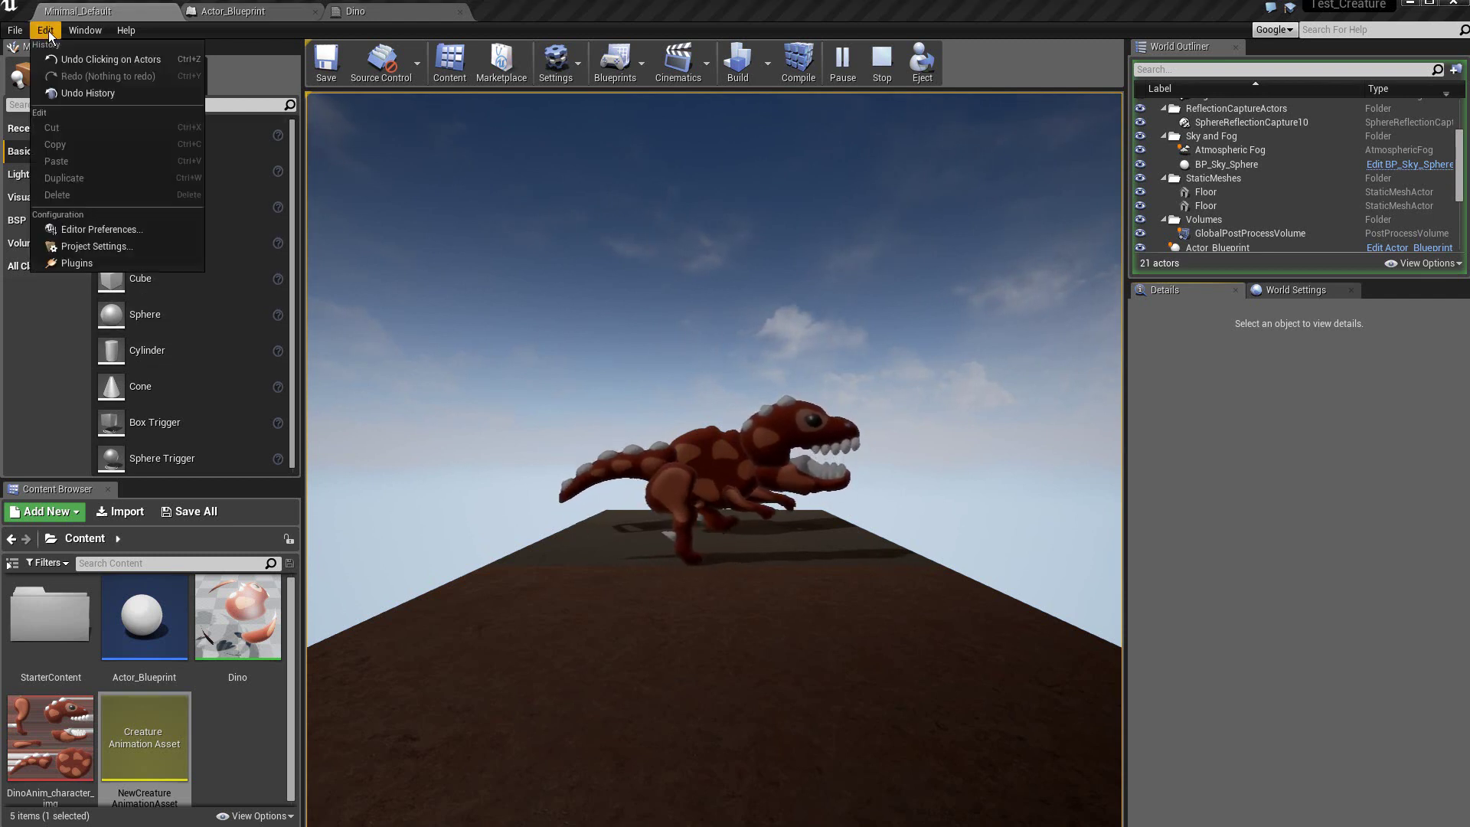
click(72, 262)
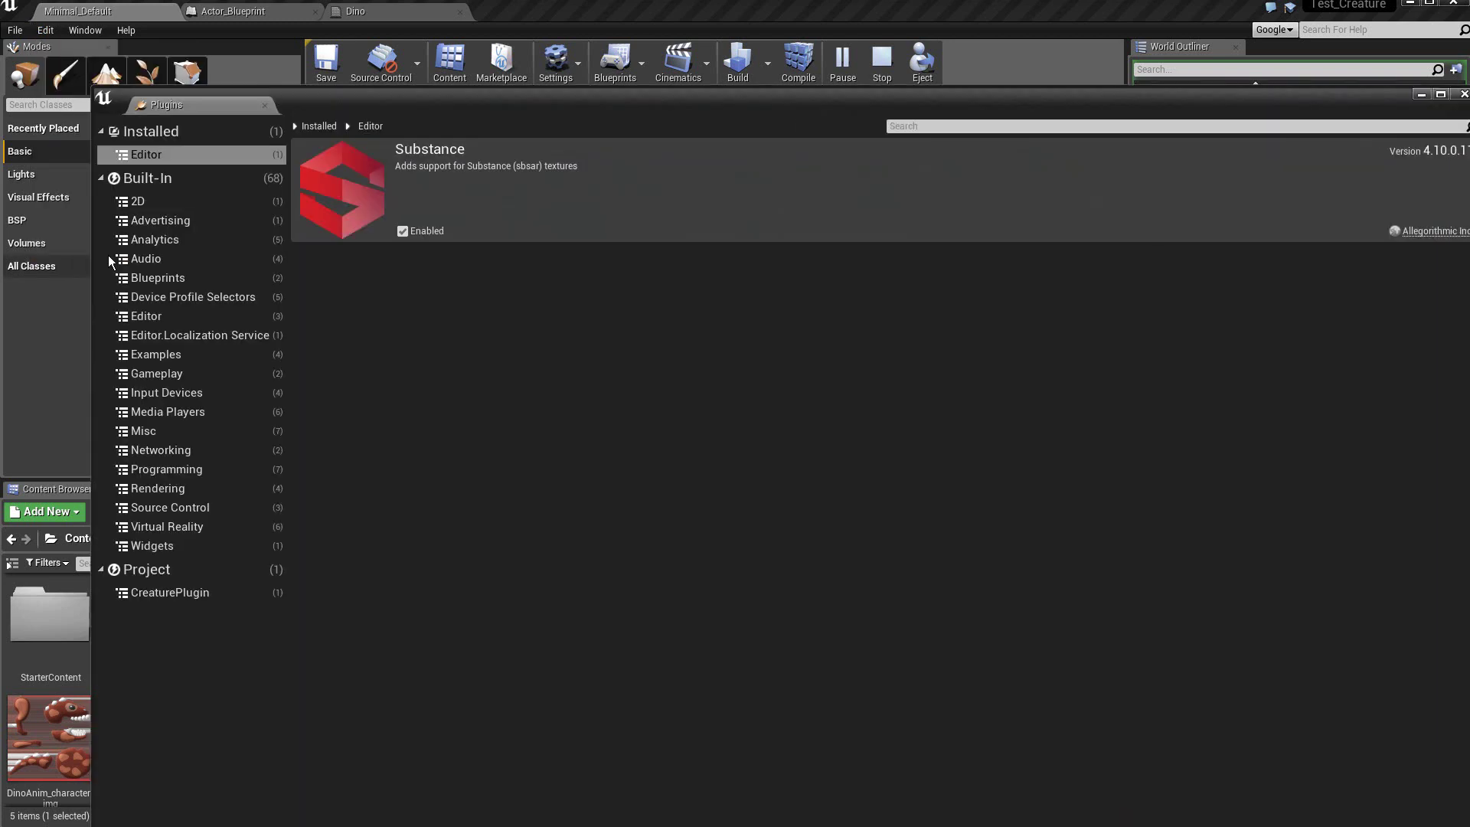
click(166, 598)
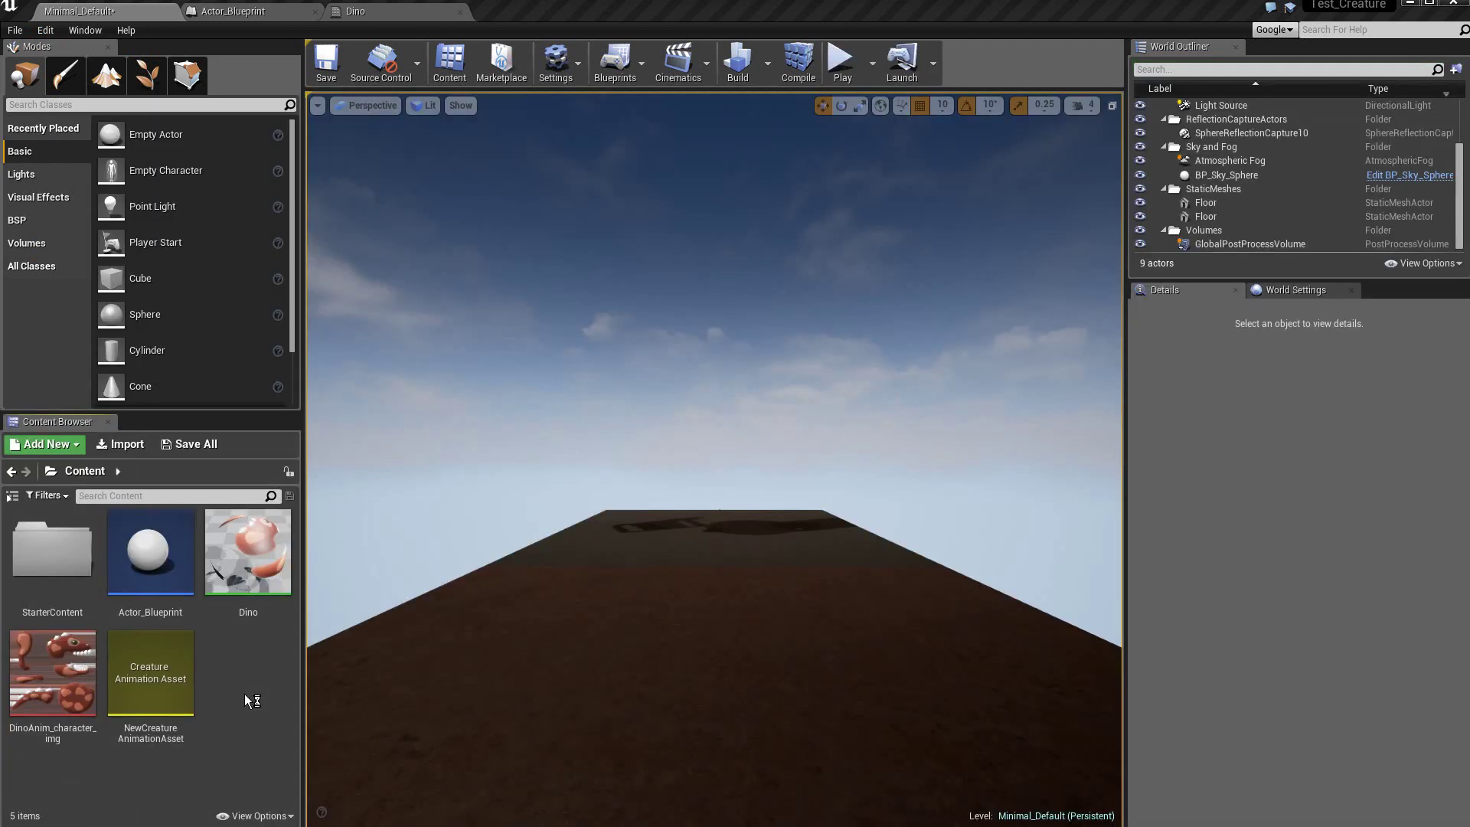
- Create and open a Creature content folder, then place an Empty Actor at 30, 0, 80
right_click(229, 641)
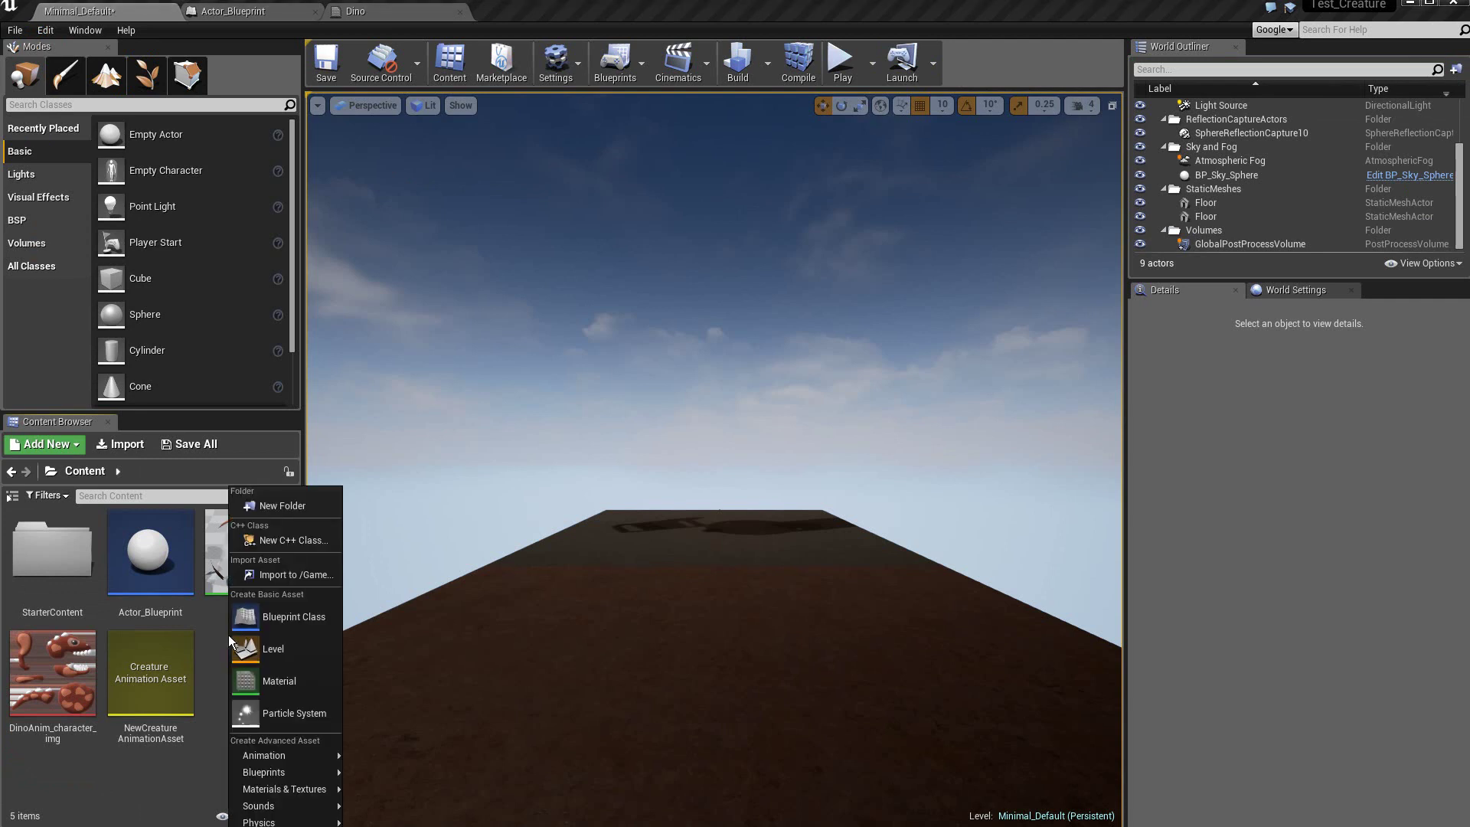
click(292, 508)
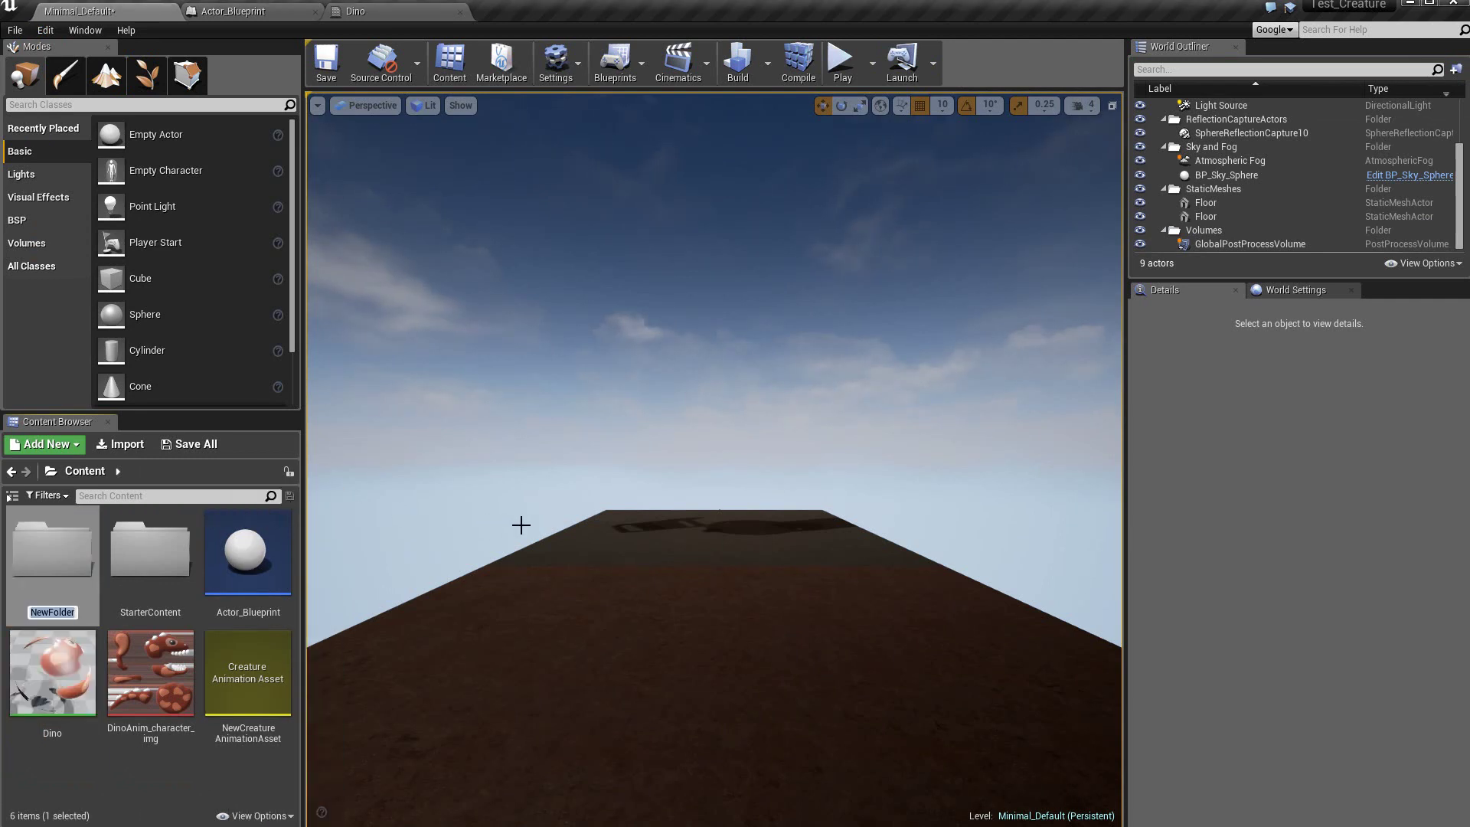
text(Creature)
key(Return)
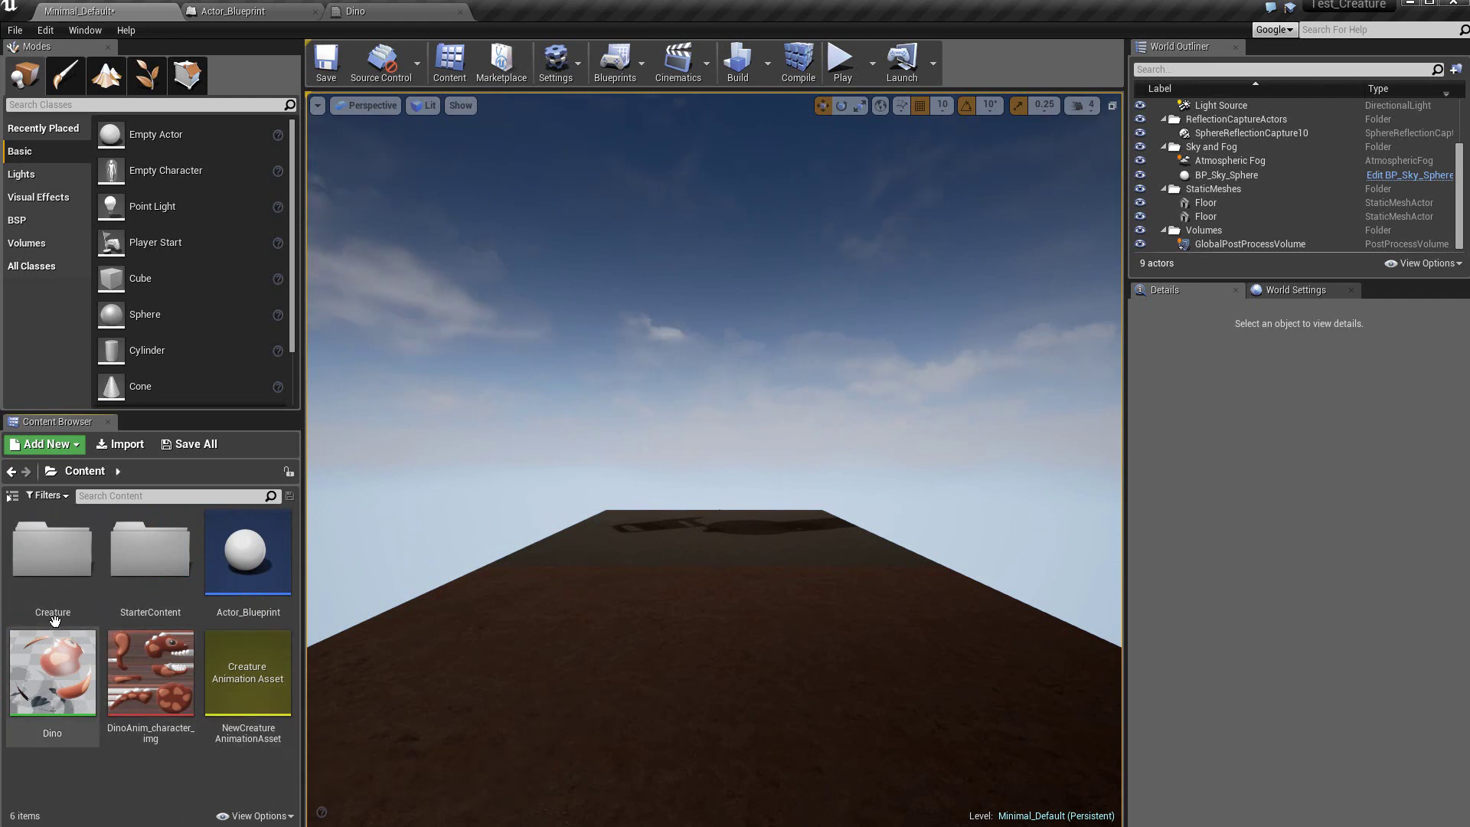
double_click(55, 560)
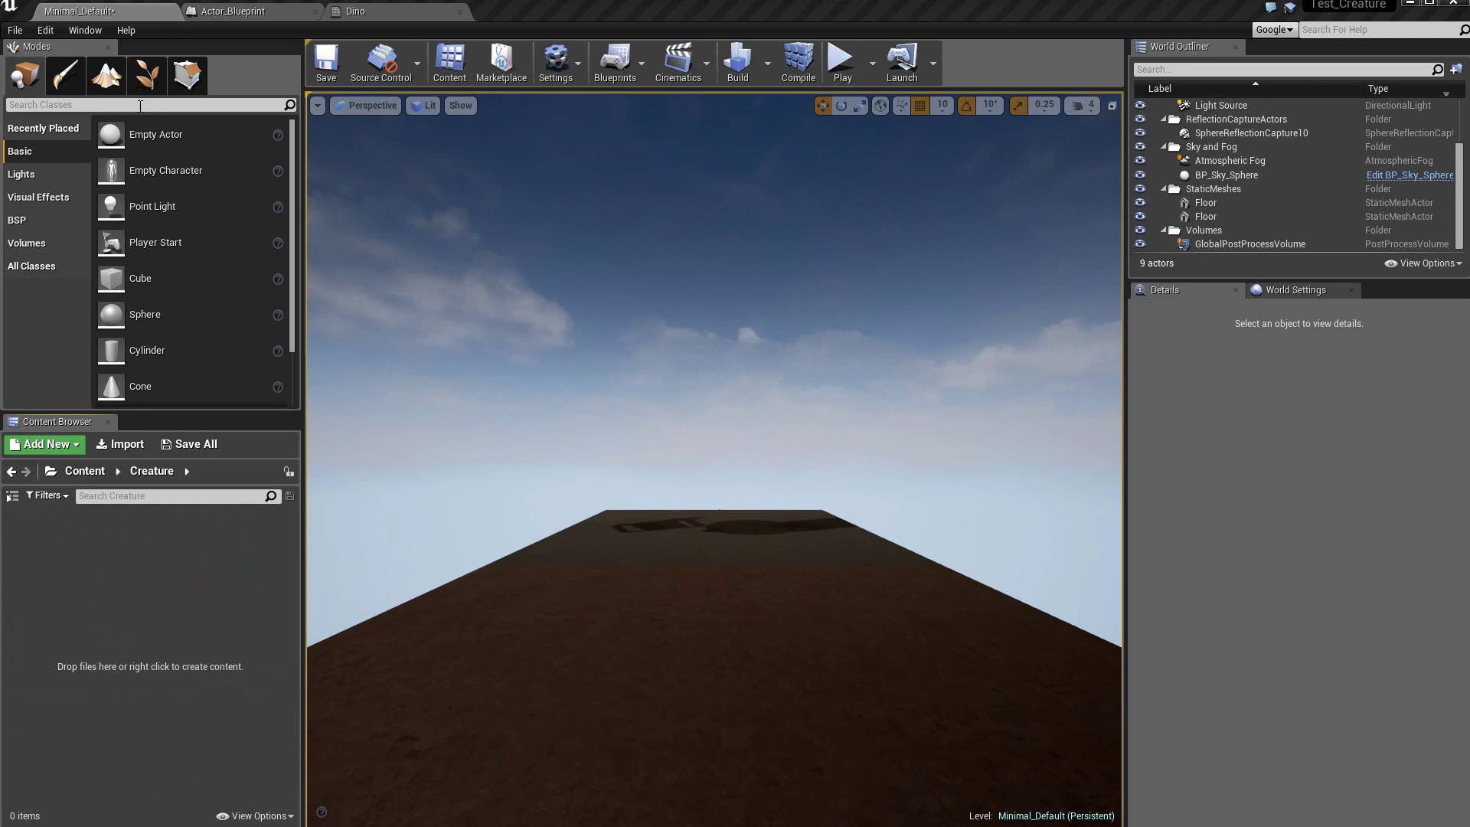
drag(113, 135, 715, 578)
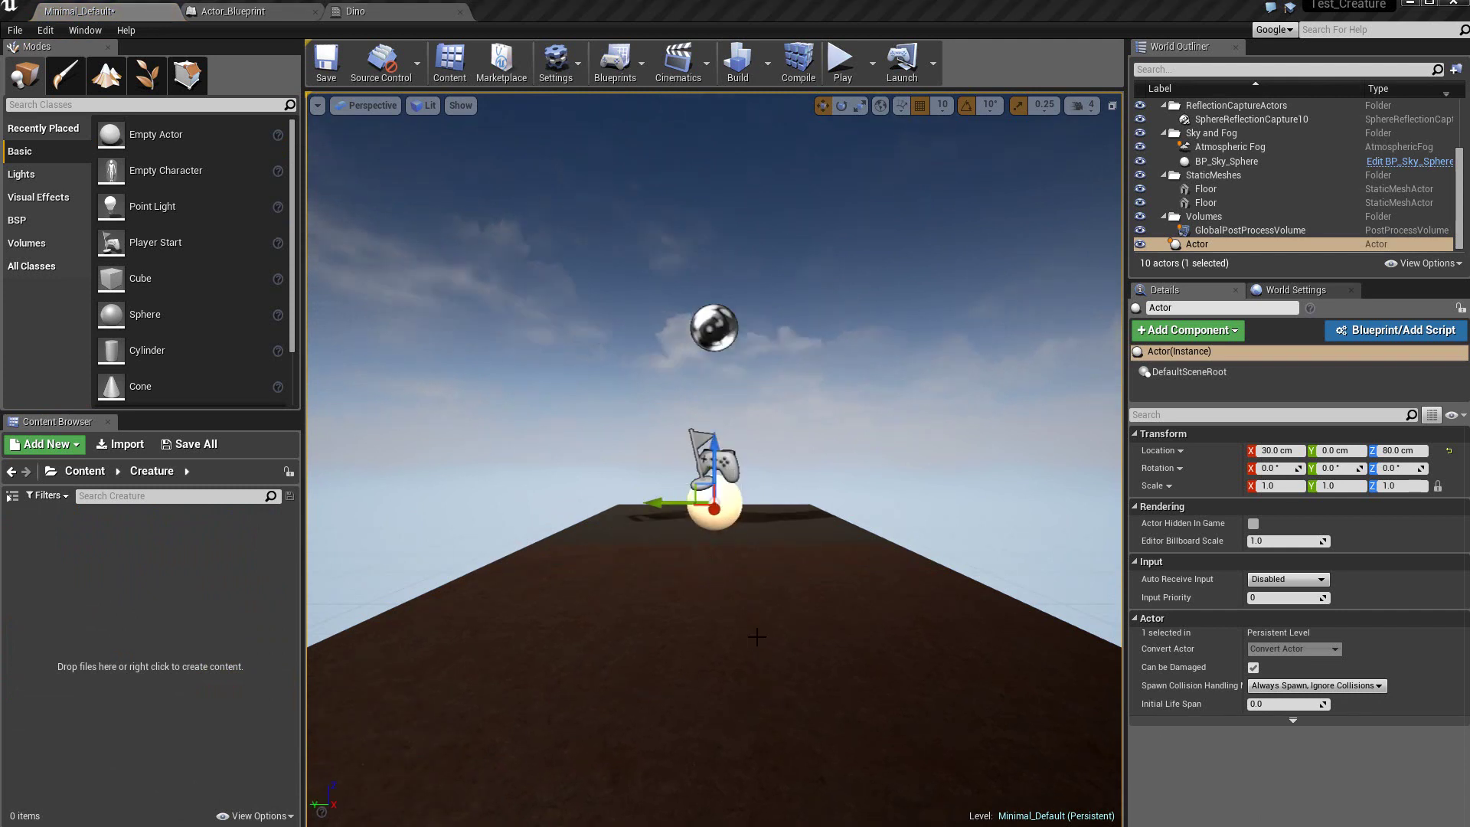
- Convert the placed actor into a new blueprint named Actor_Blueprint_creature
click(1388, 337)
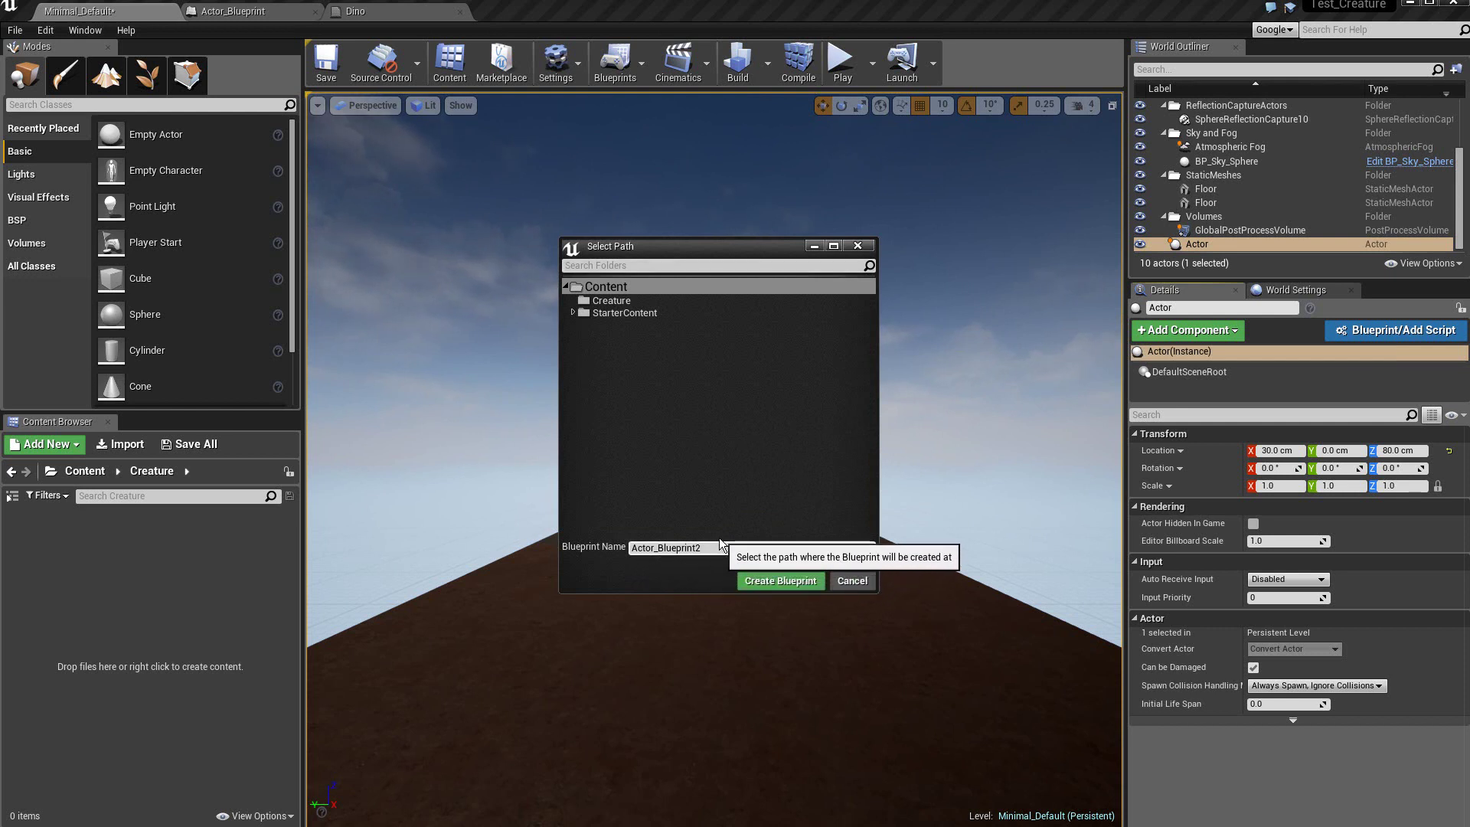
key(BackSpace)
text(_creature)
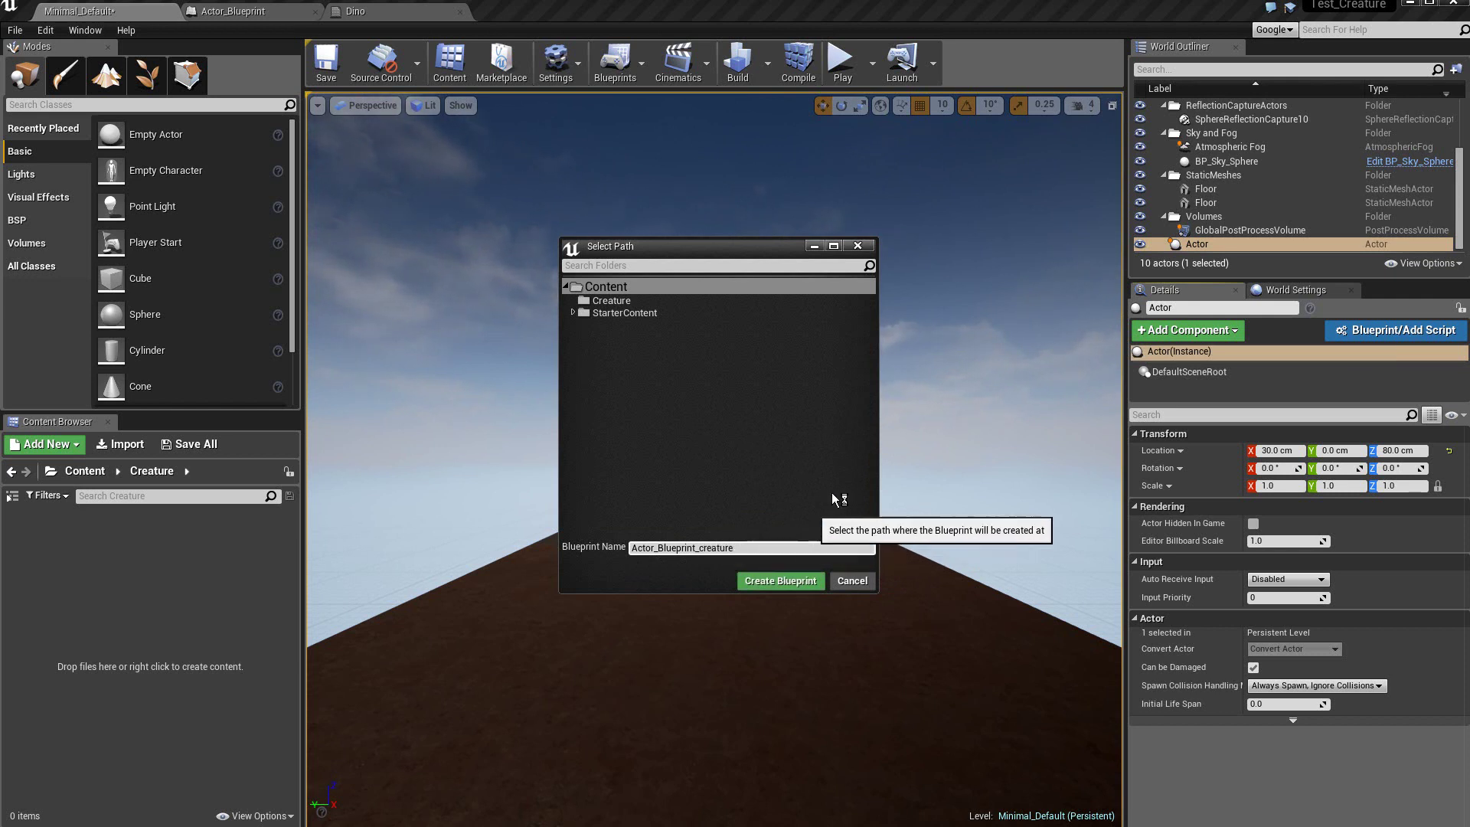
click(796, 581)
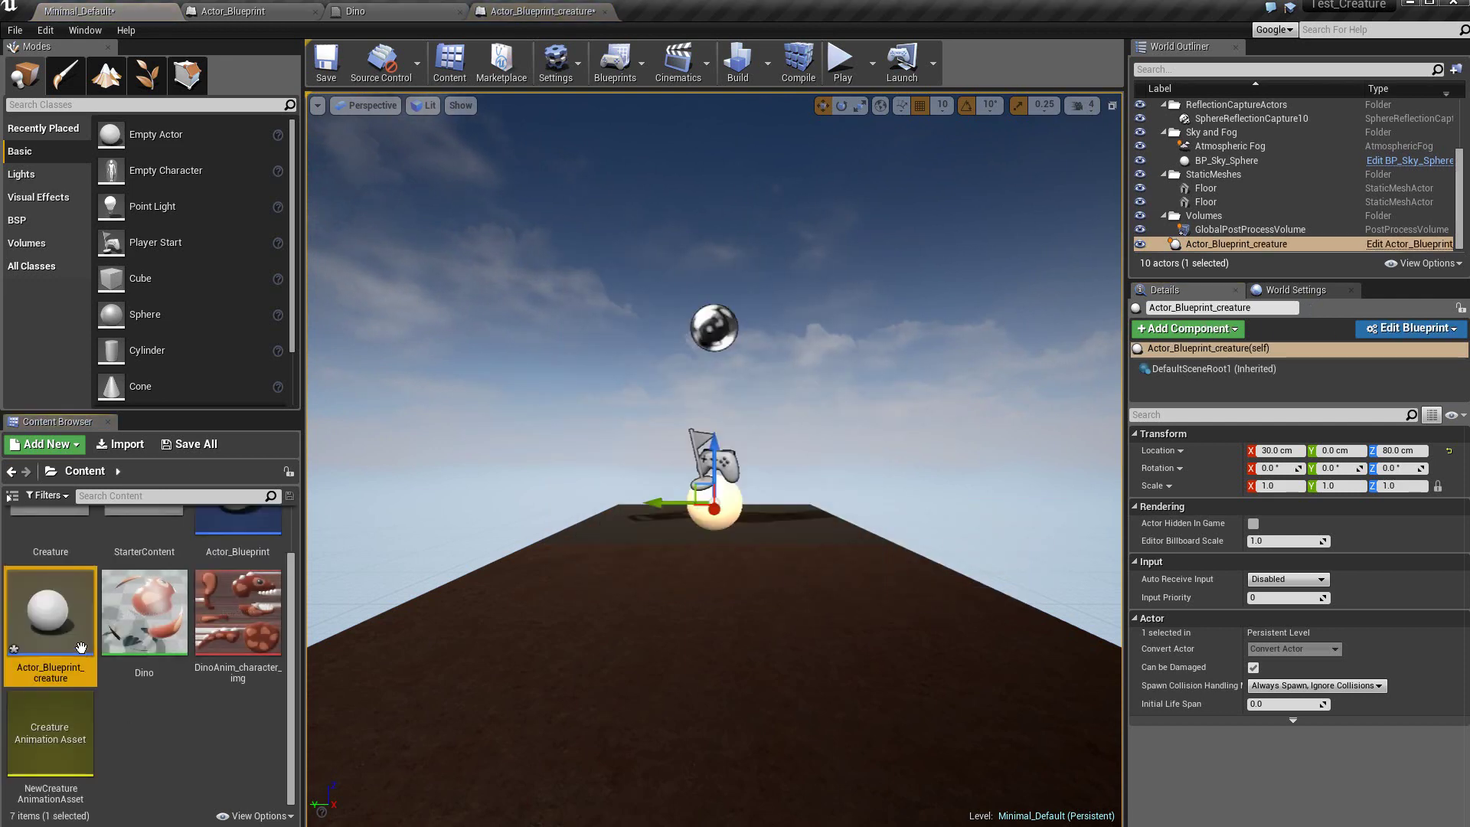
- Add a Creature Mesh component to Actor_Blueprint_creature and inspect its Details properties
double_click(76, 647)
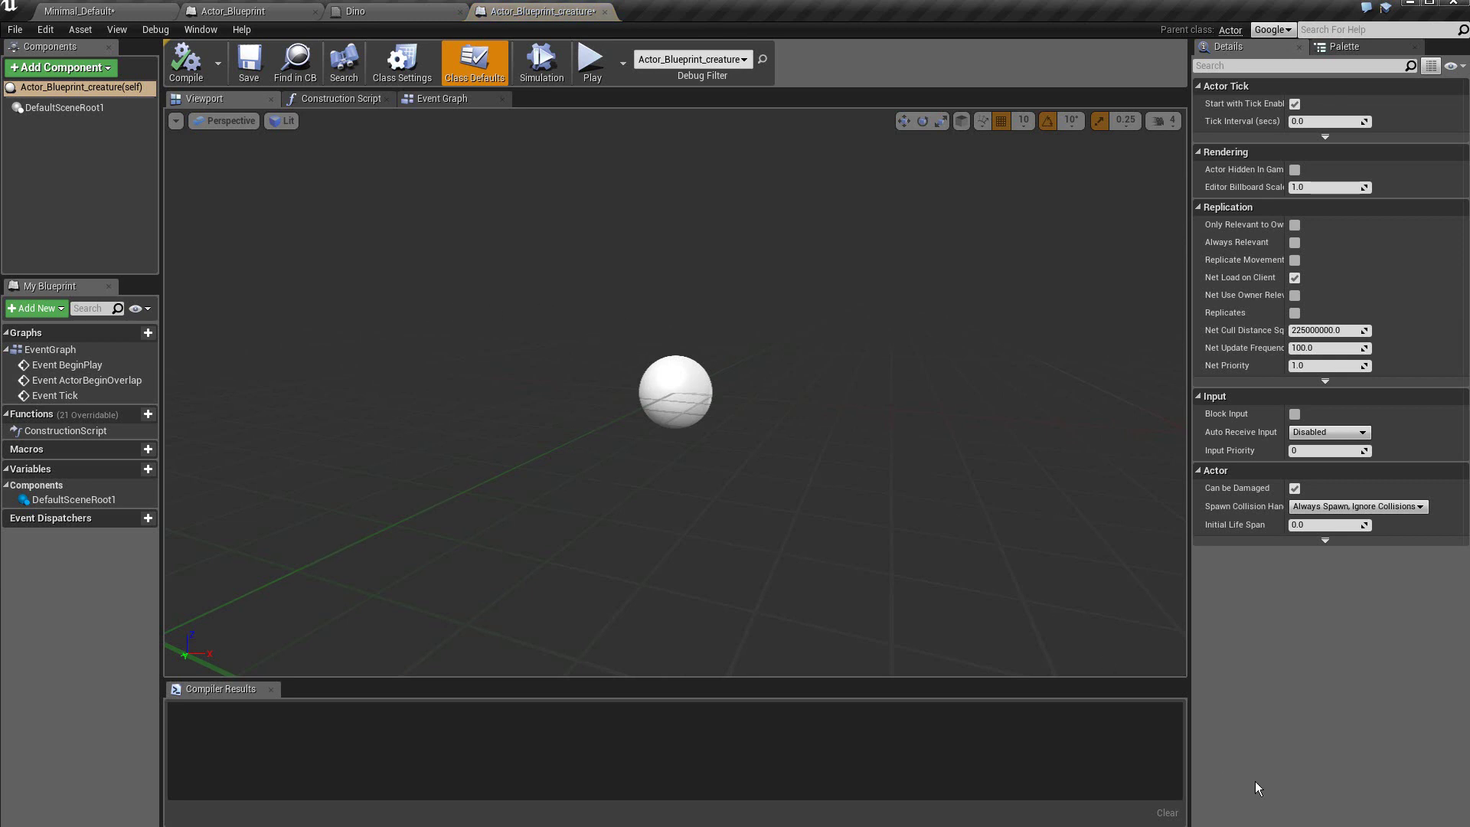
click(86, 176)
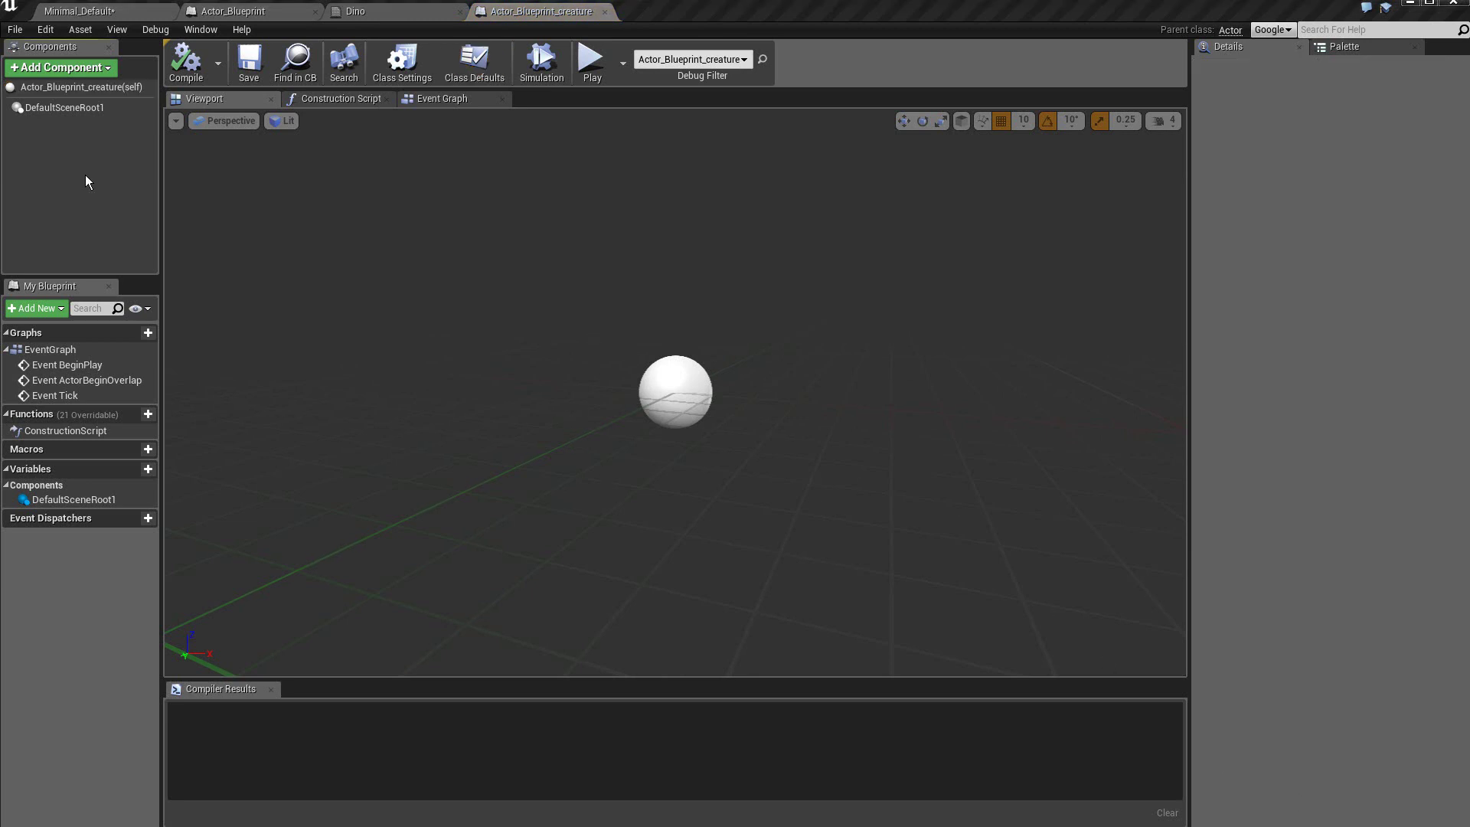
click(66, 72)
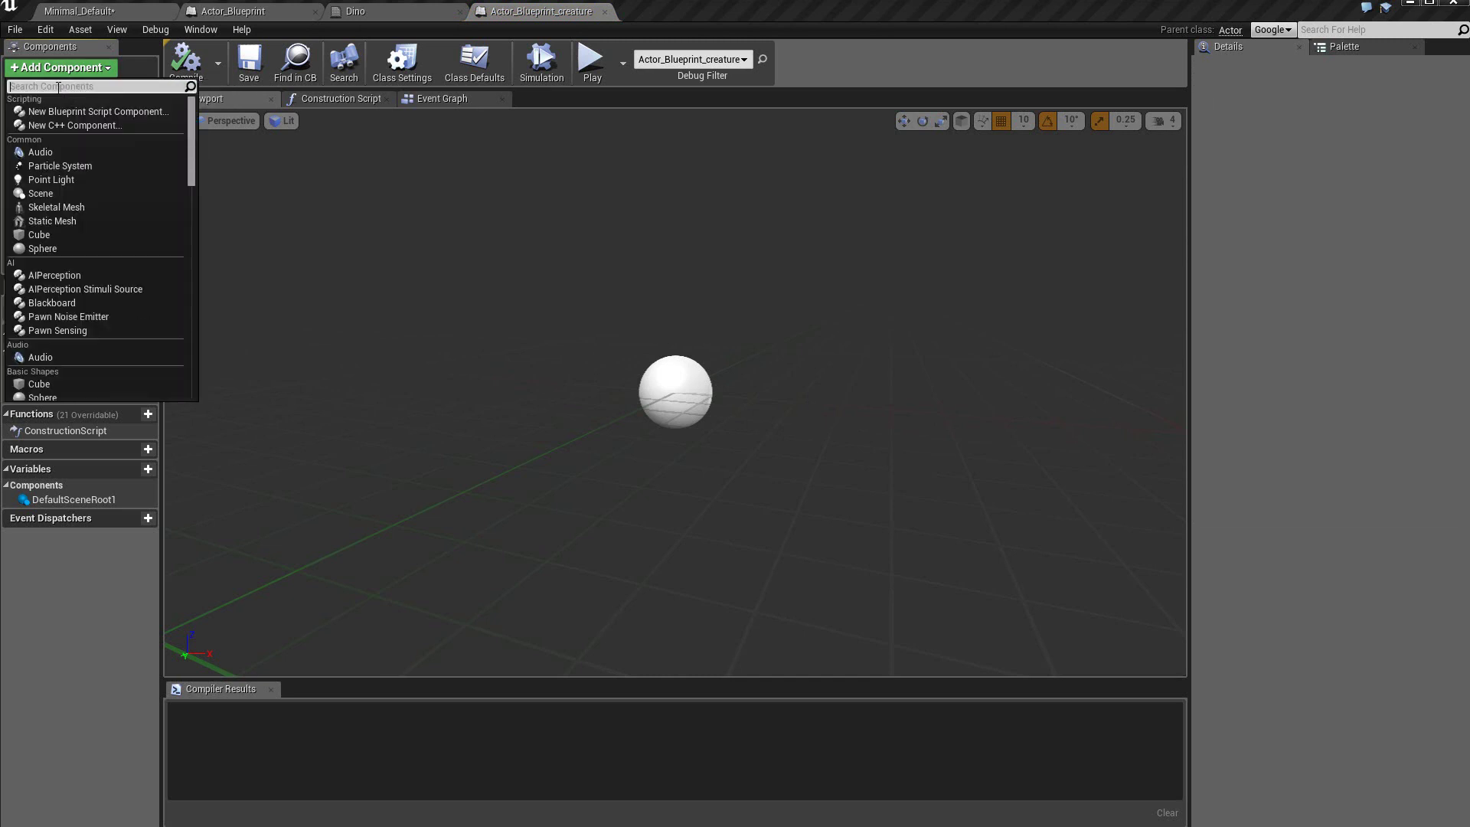
text(cre)
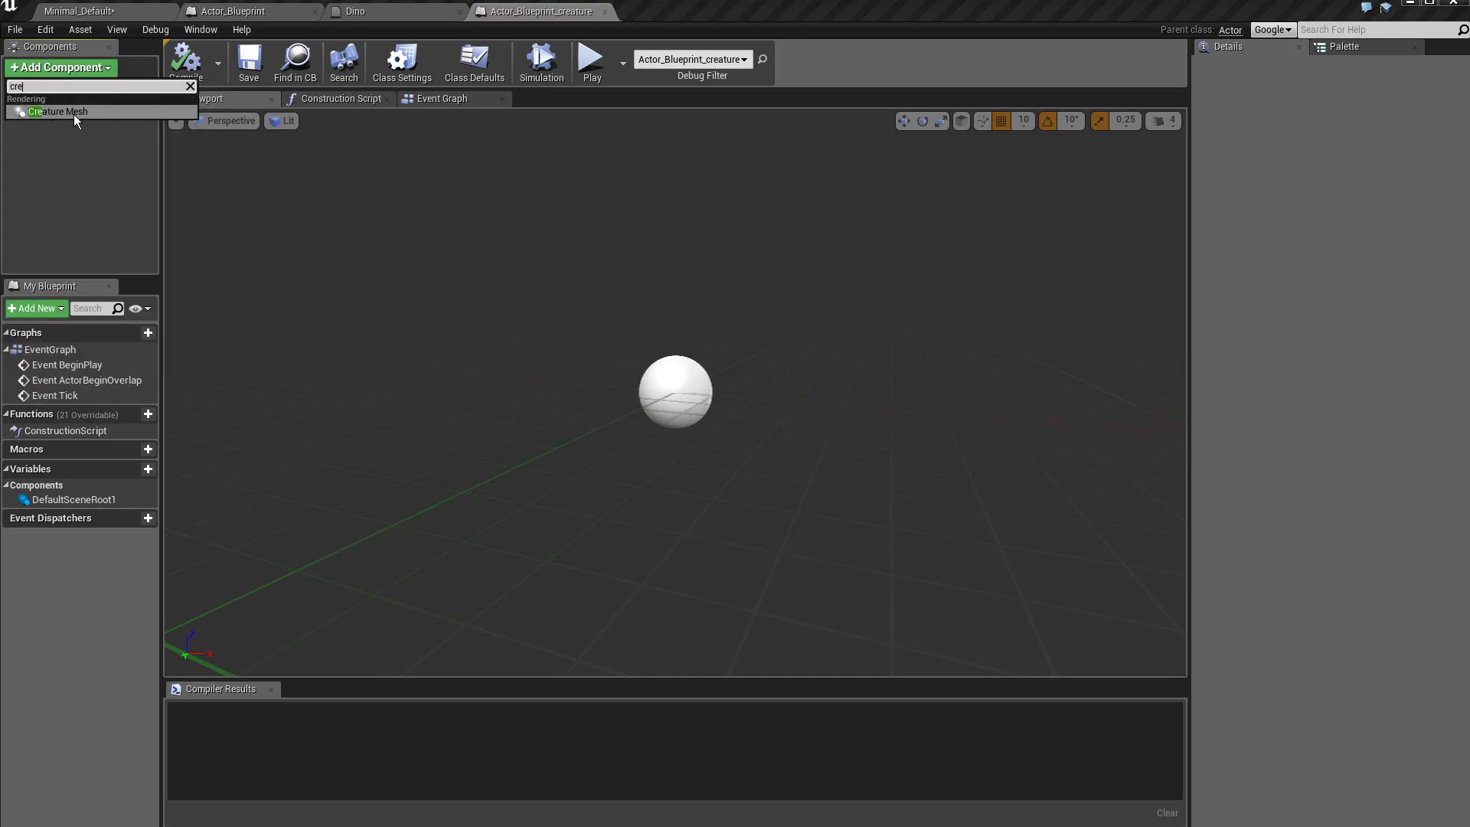
click(73, 113)
click(67, 163)
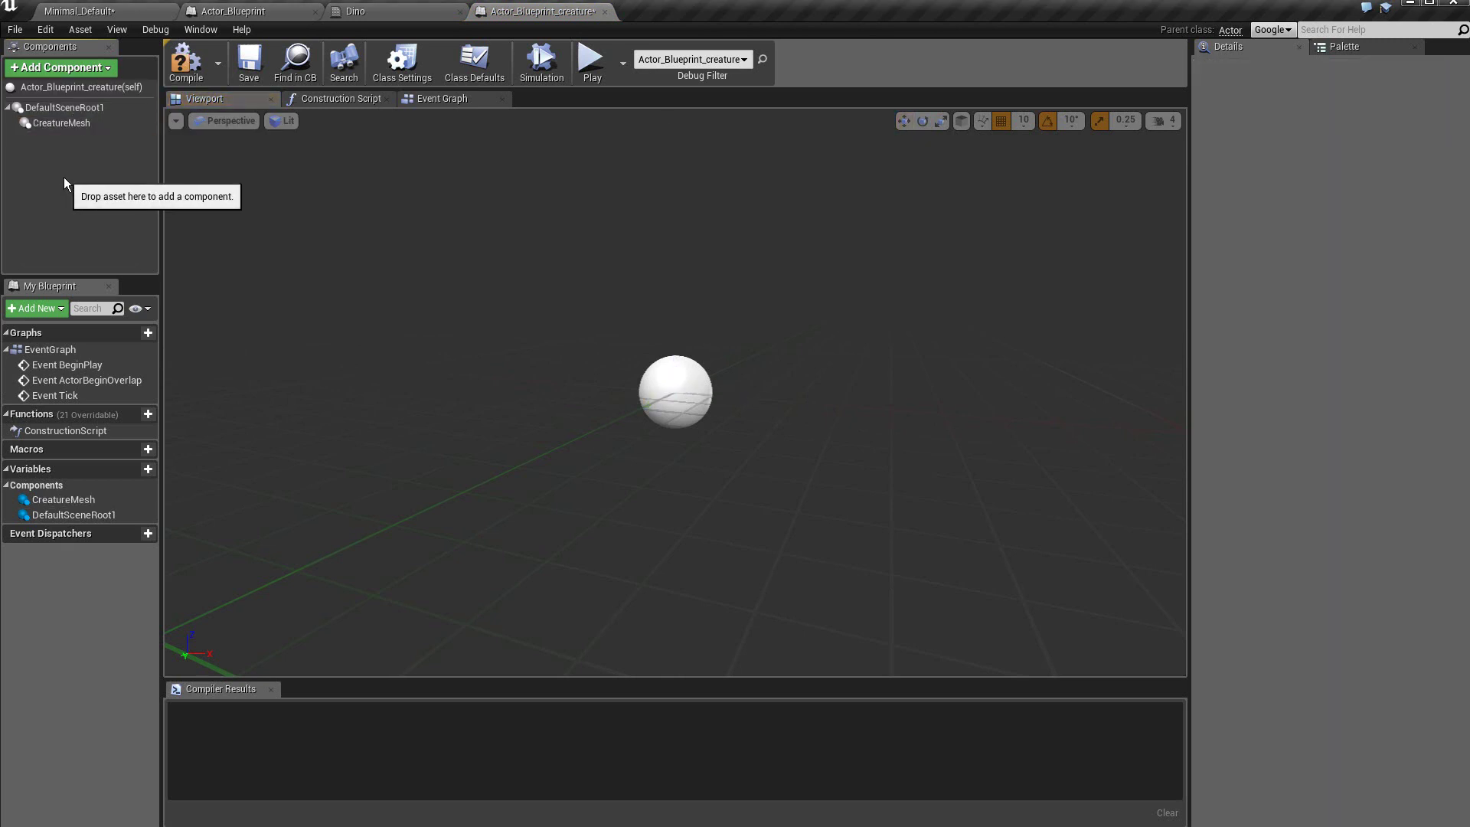
click(69, 124)
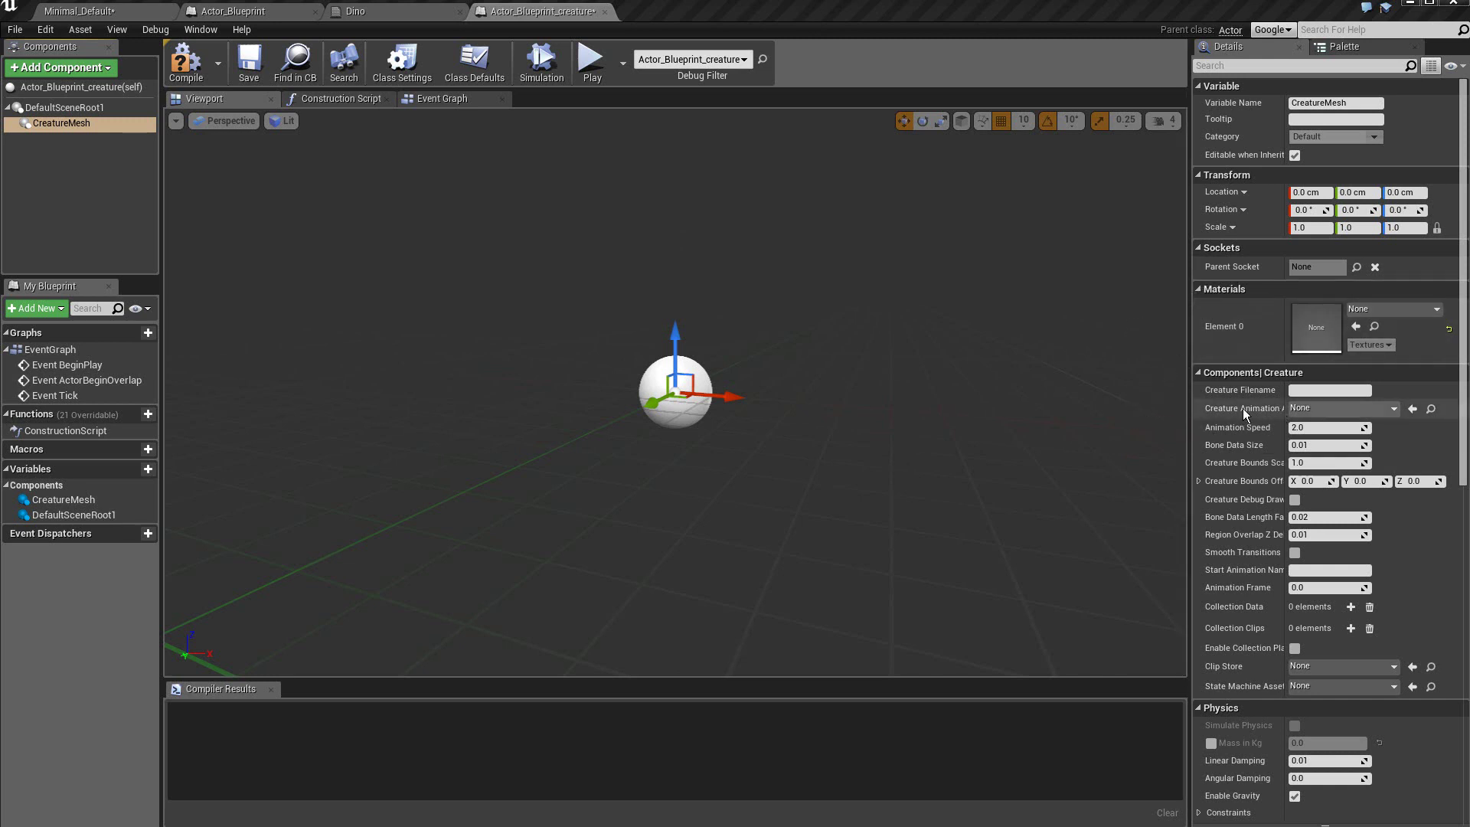
mouse_move(1255, 410)
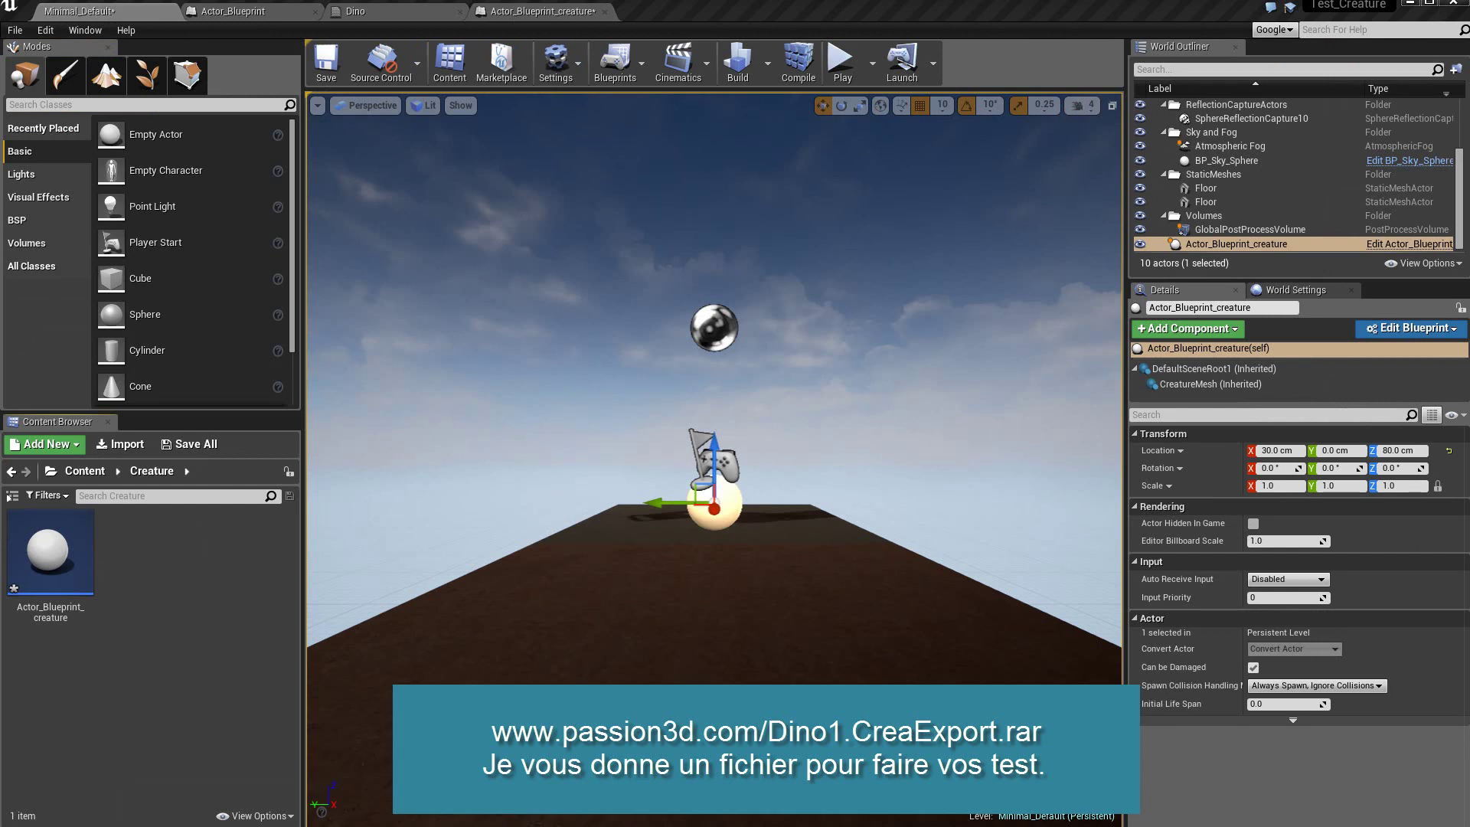
- Import DinoAnim_character_img from the DinoAnim.CreaExport folder into the Creature content folder
drag(513, 281, 696, 239)
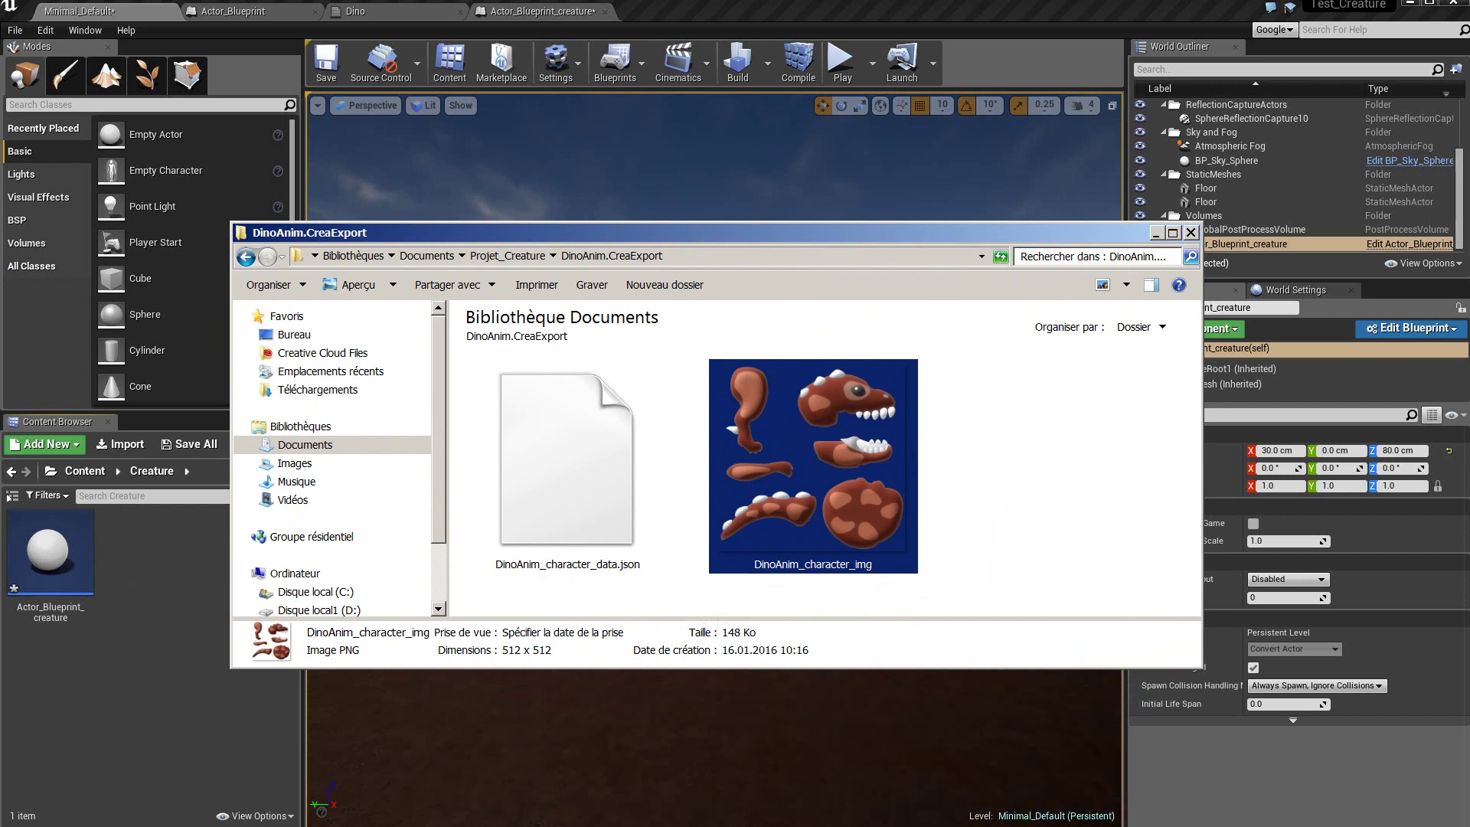
double_click(834, 451)
drag(840, 452, 149, 710)
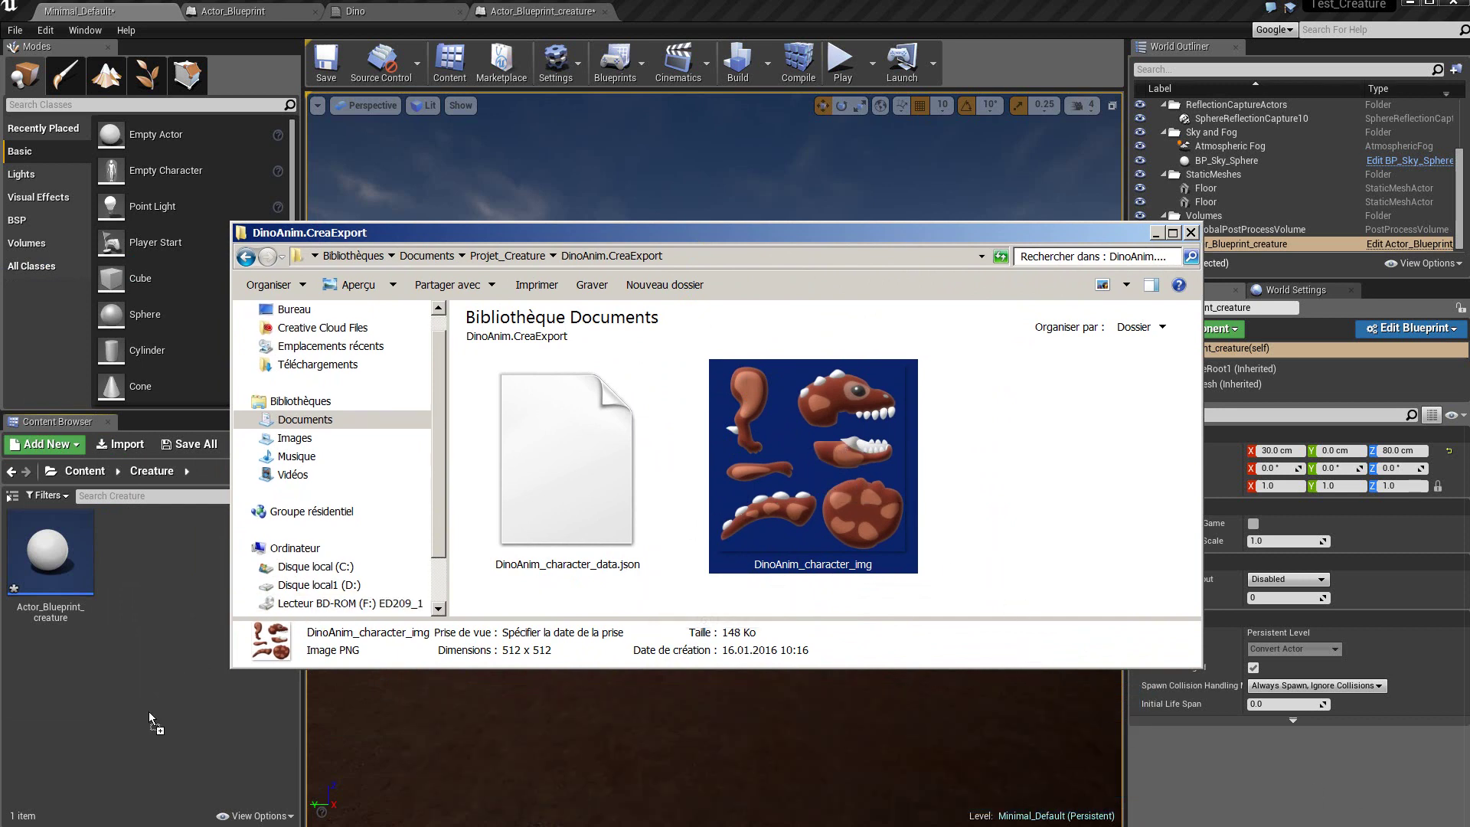
drag(149, 710, 149, 701)
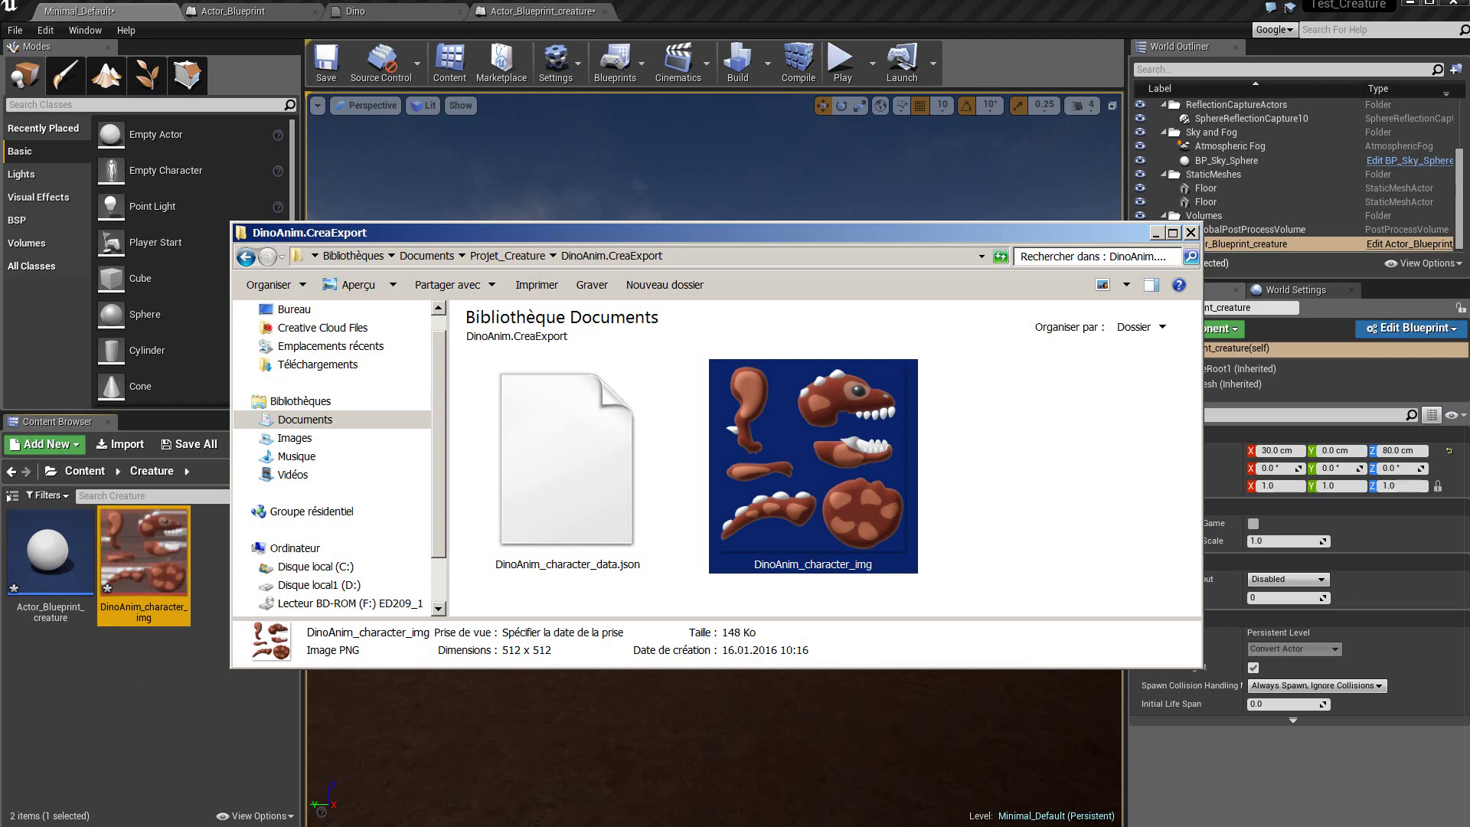
click(177, 732)
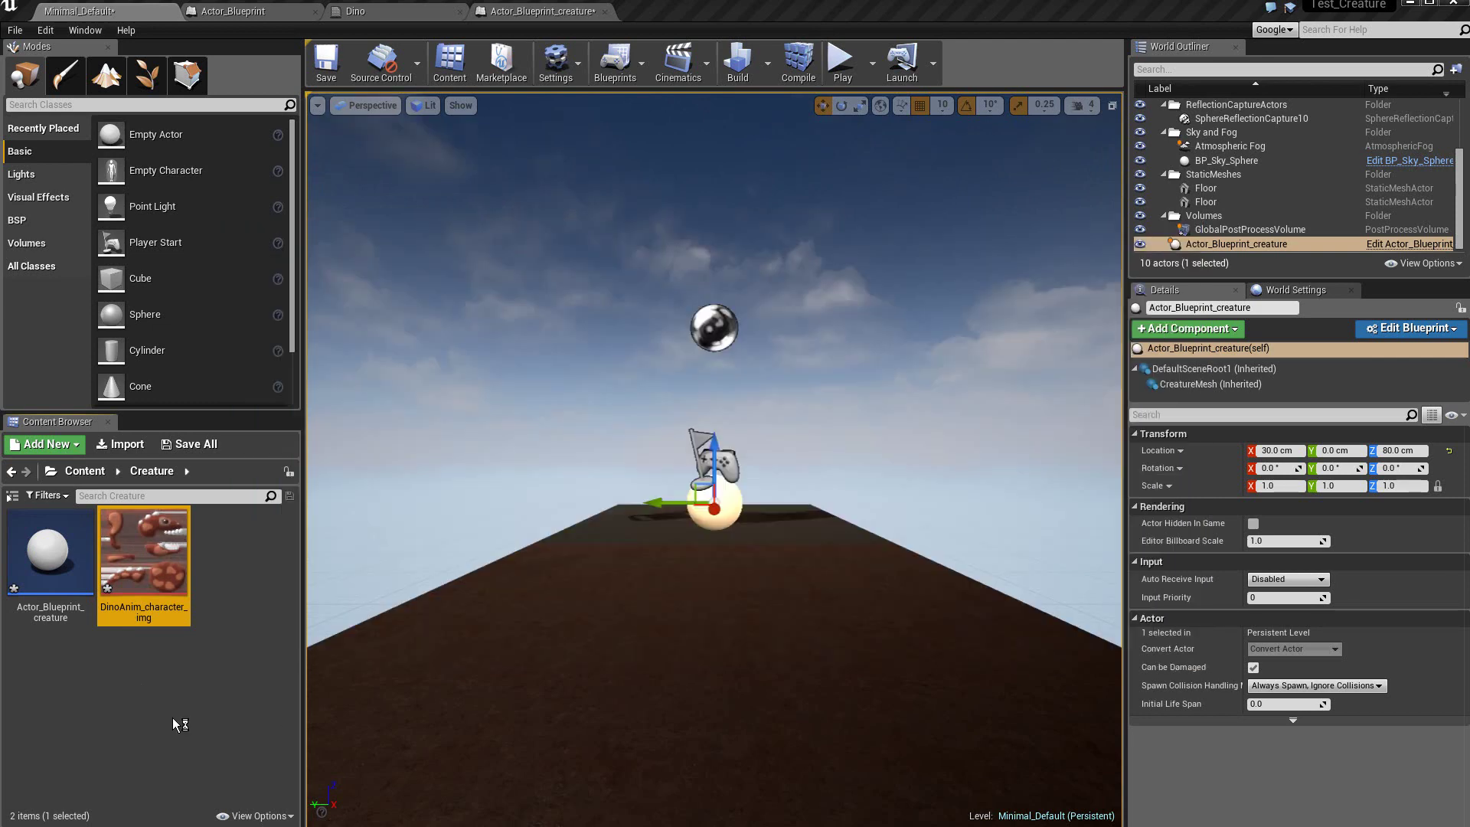
- Create a material from the DinoAnim_character_img texture and name it MatDino
right_click(158, 534)
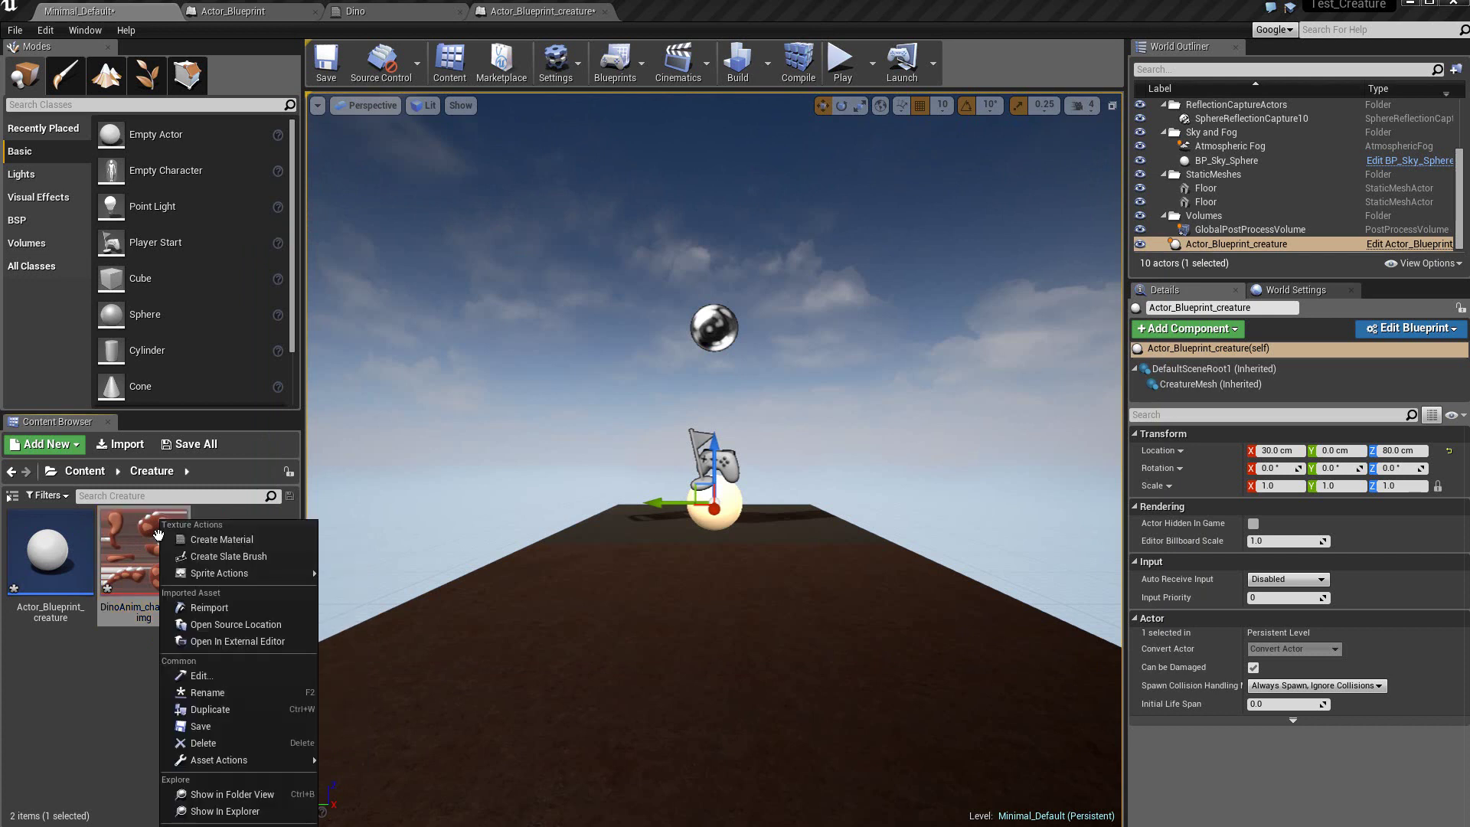
click(215, 538)
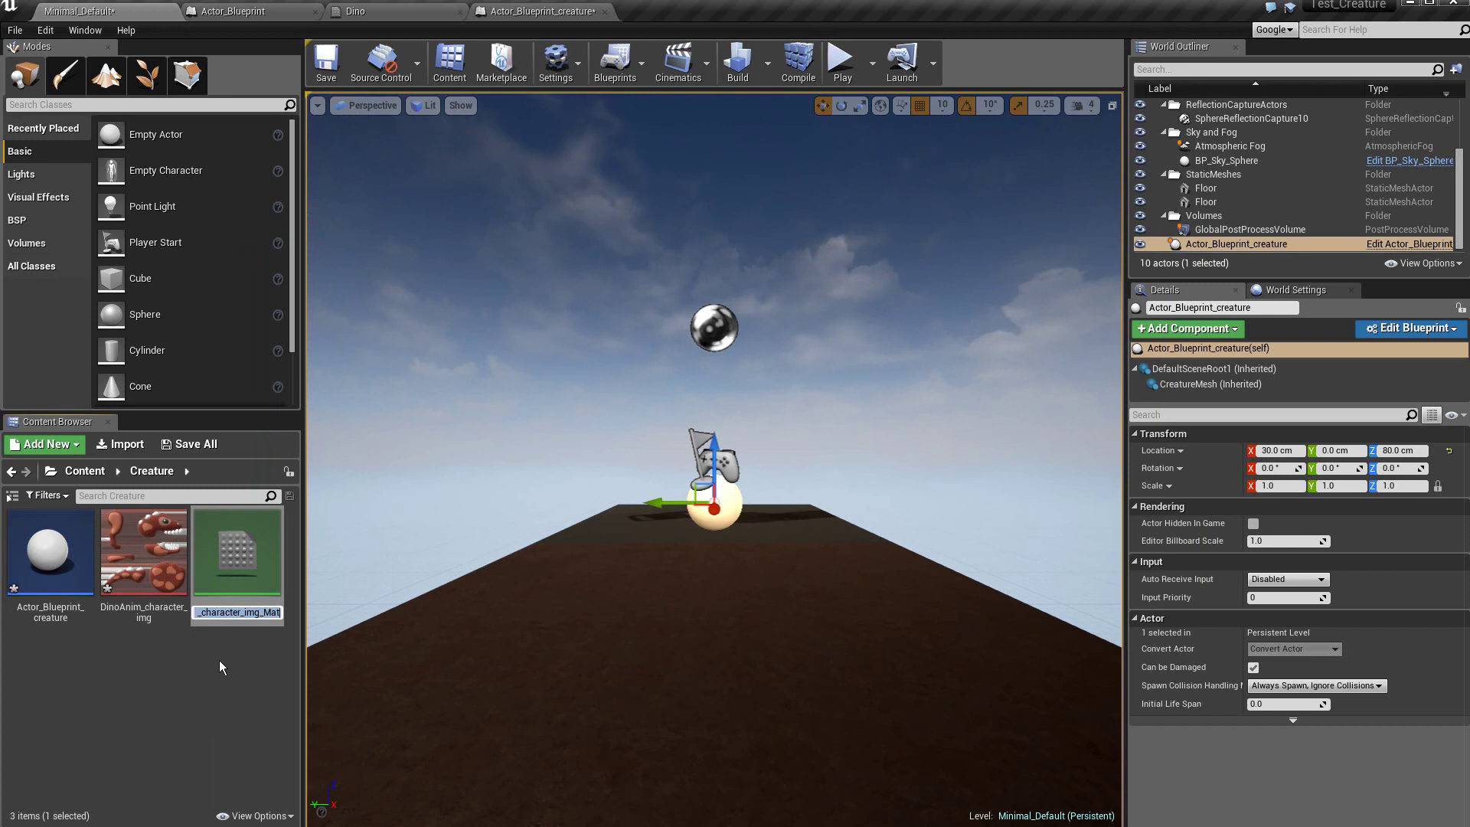
text(Ma)
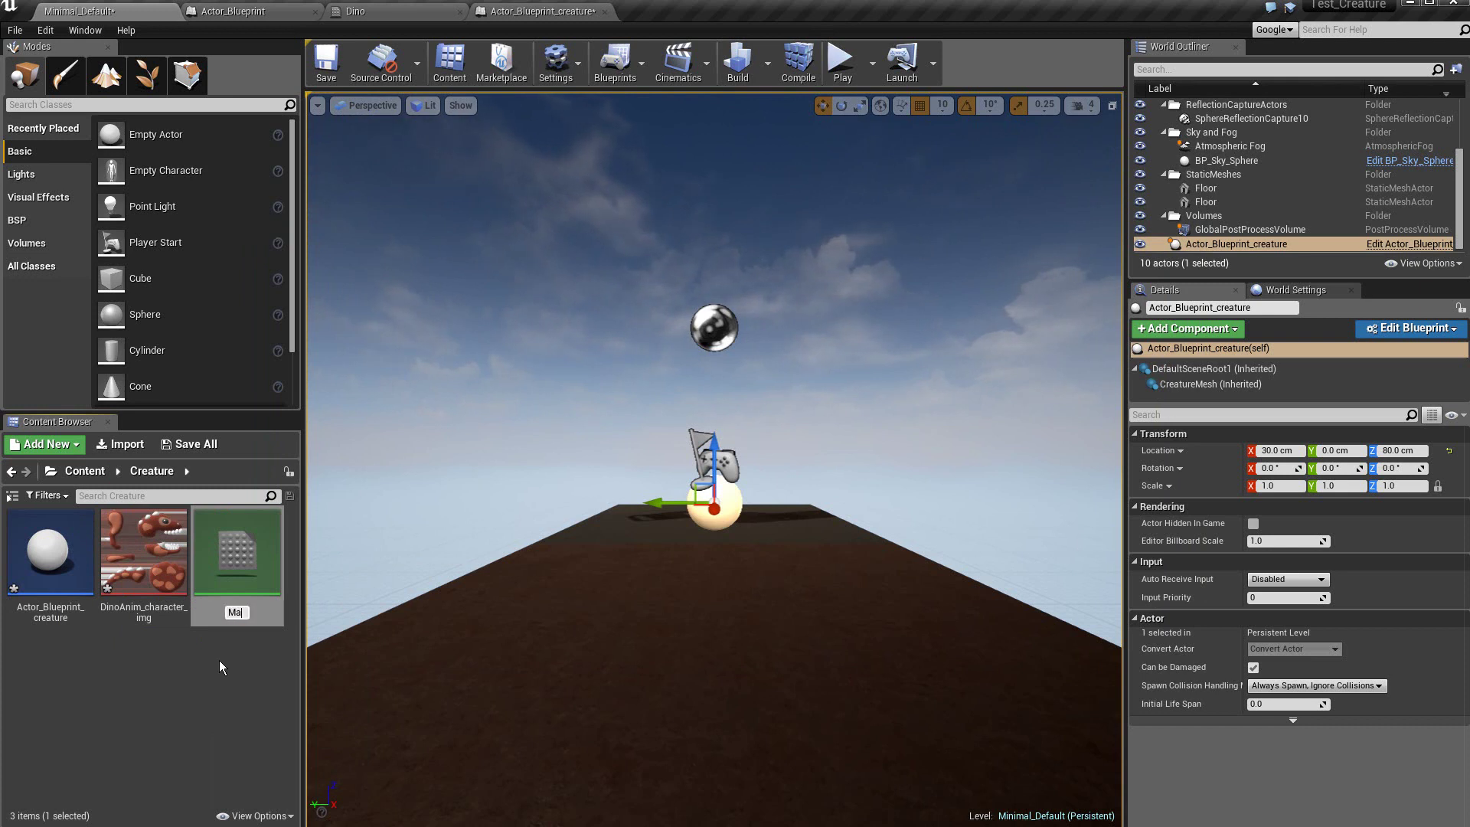
text(tD)
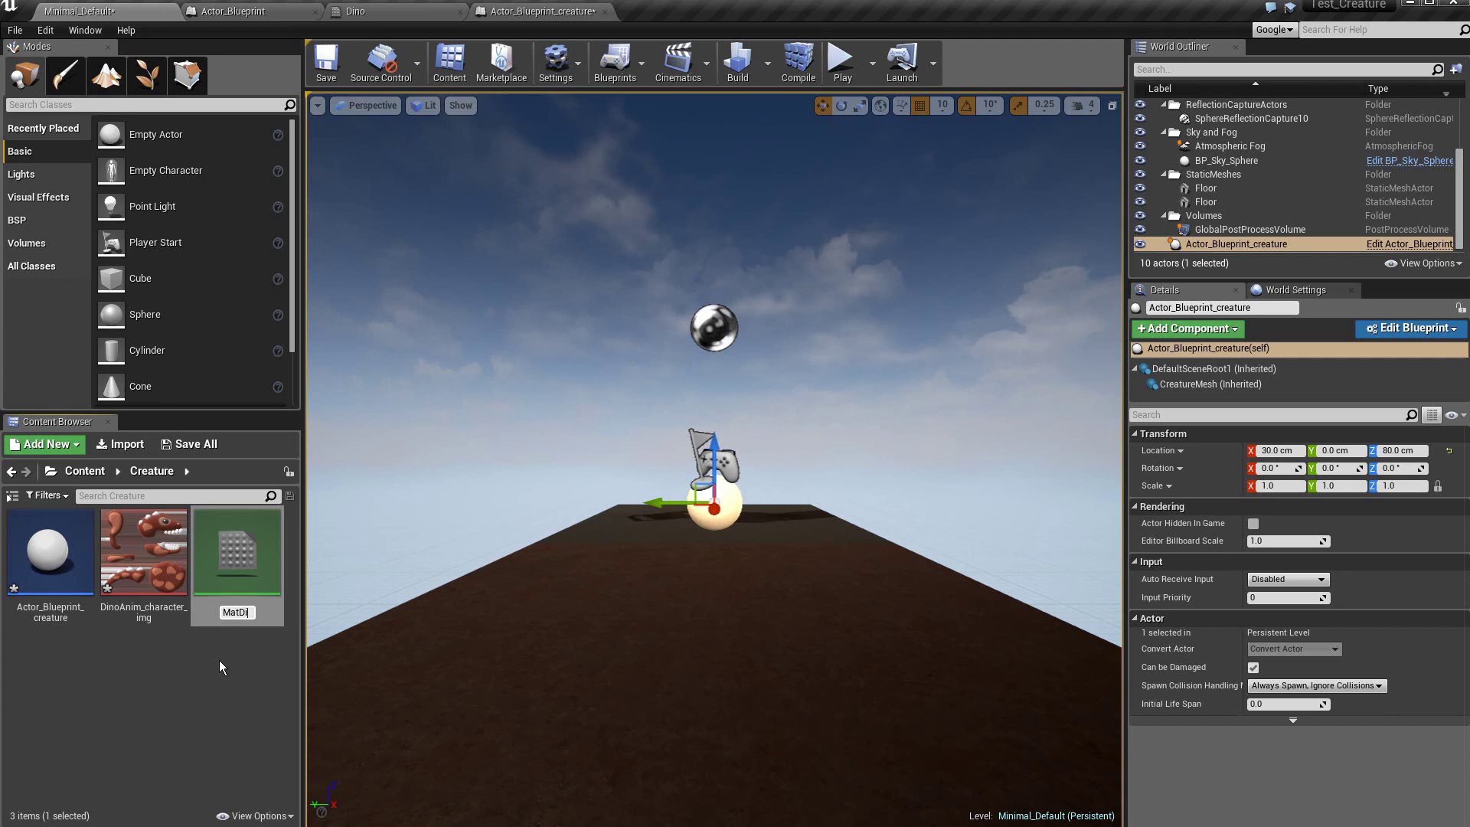
text(ino)
key(Return)
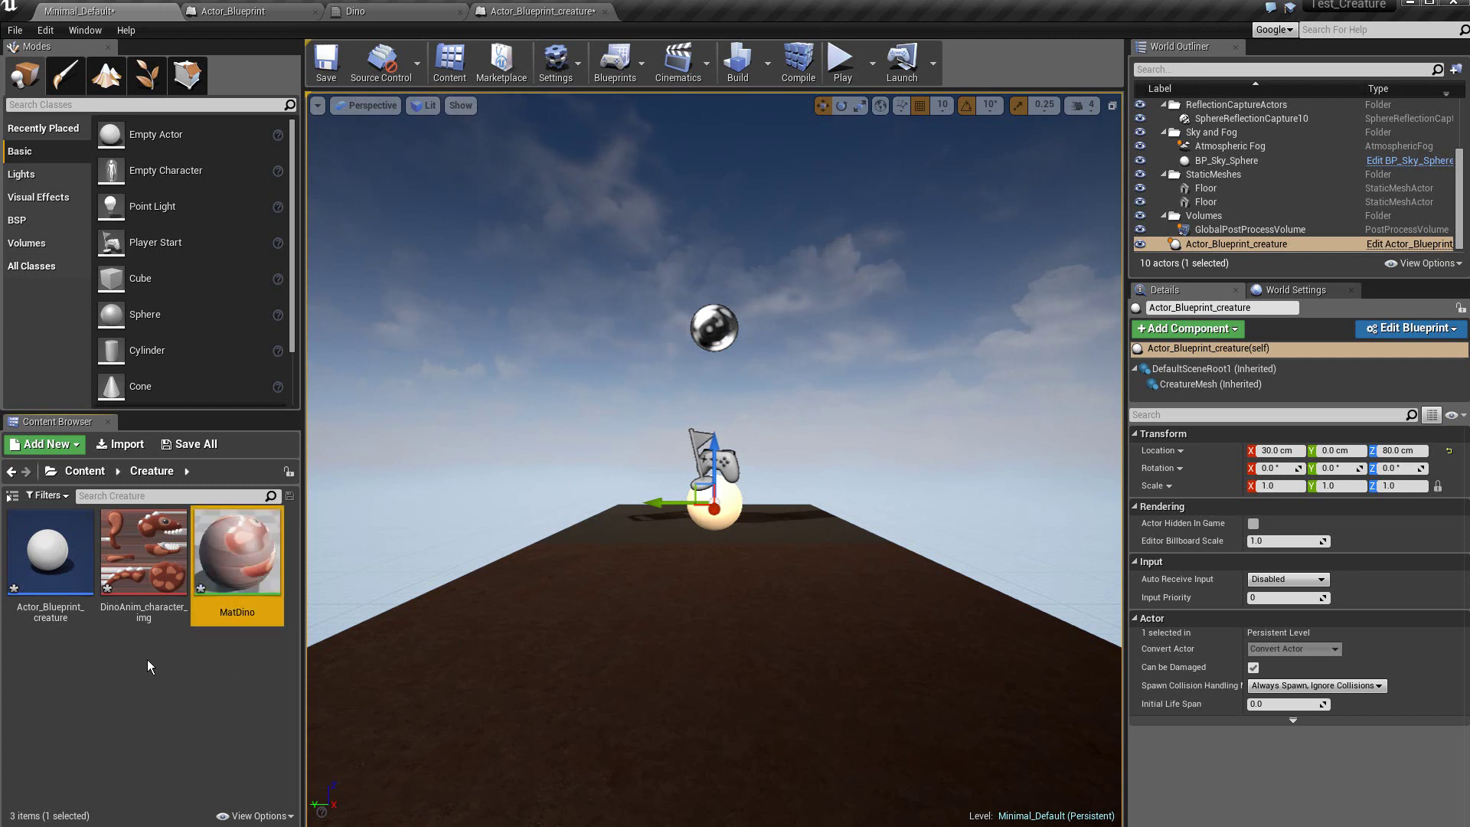
- Set MatDino's blend mode to Masked and wire the texture alpha into Opacity Mask
double_click(240, 563)
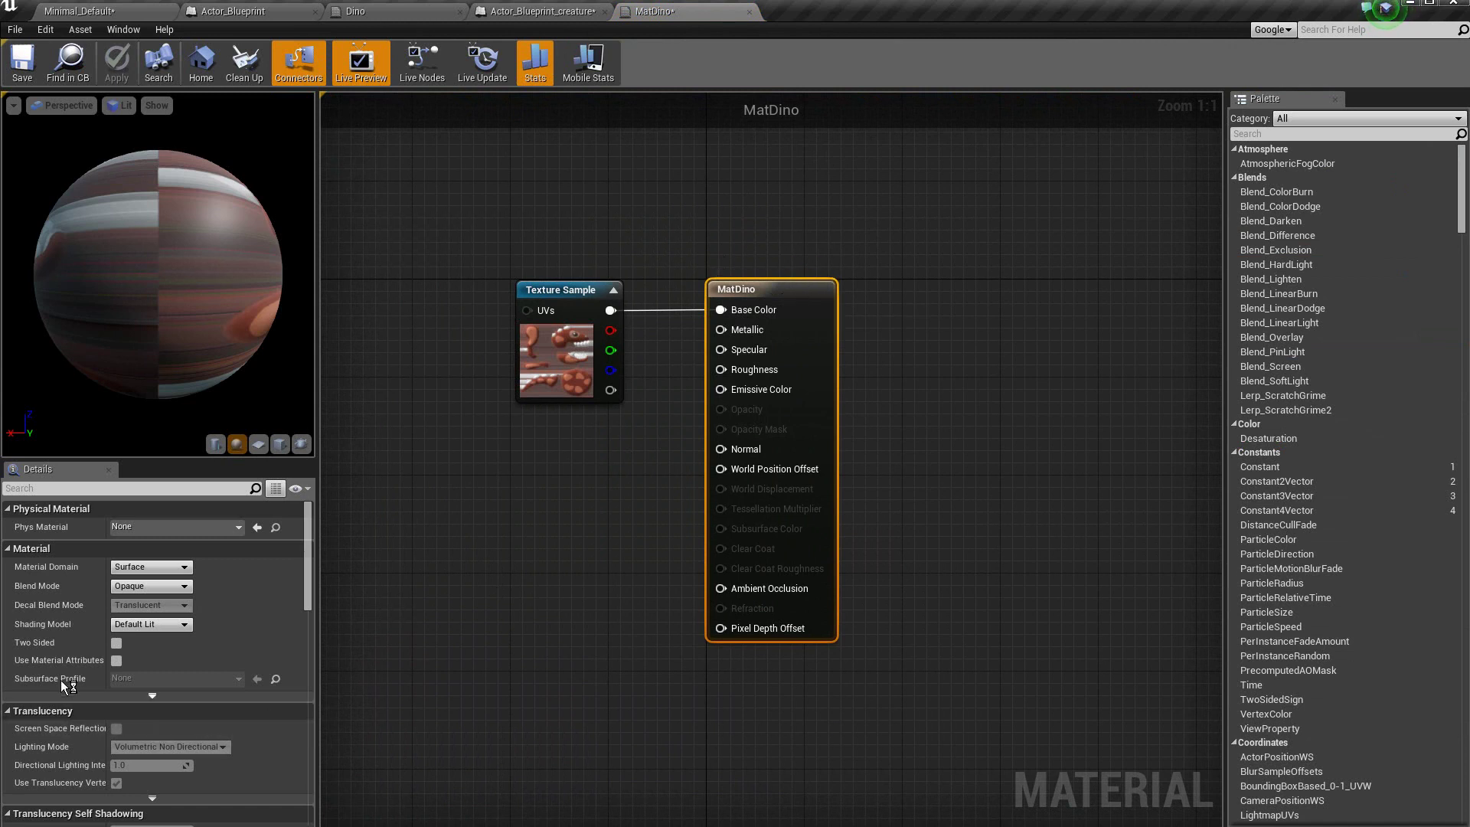
click(183, 589)
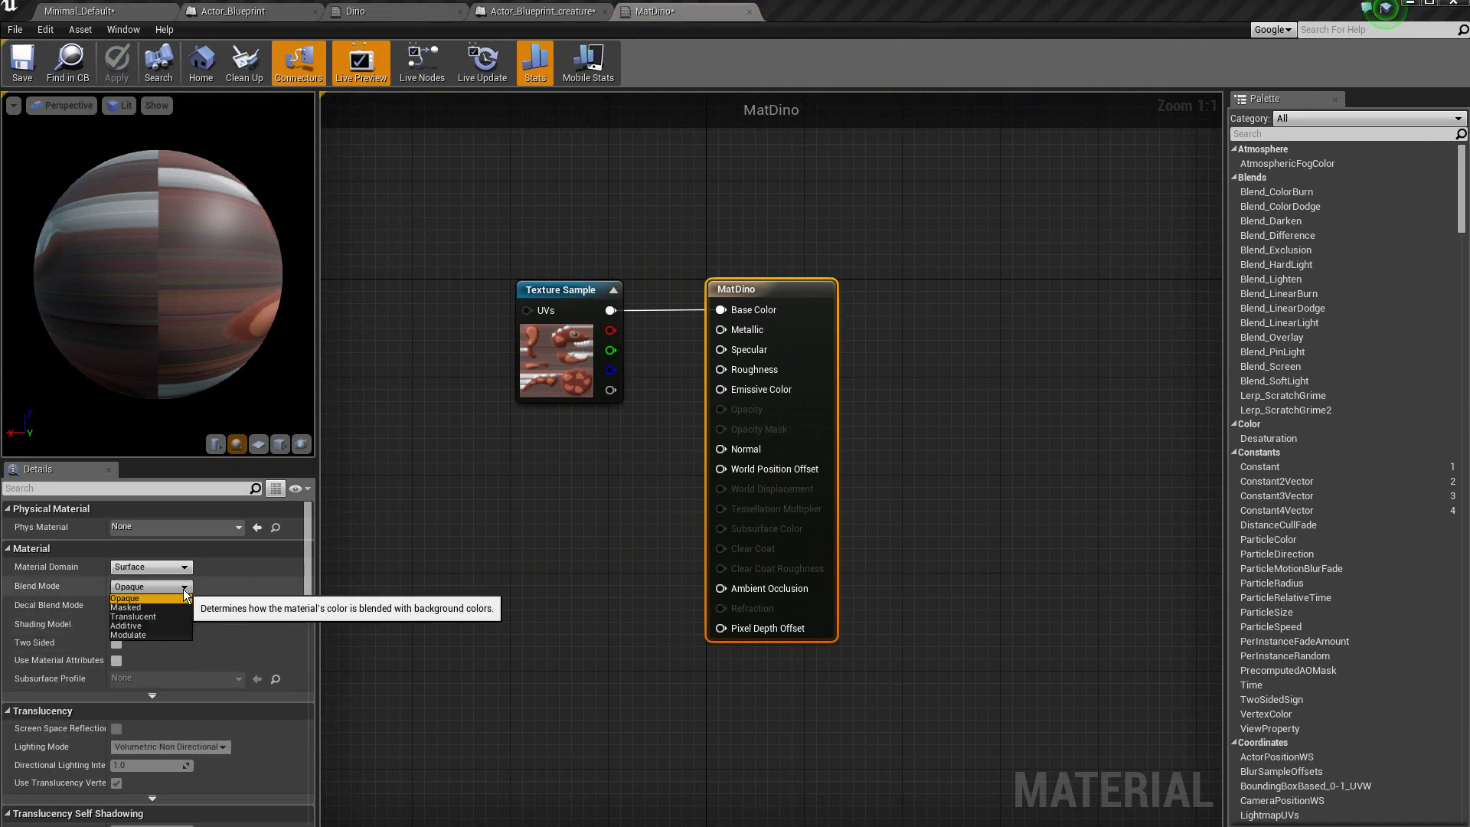
click(156, 607)
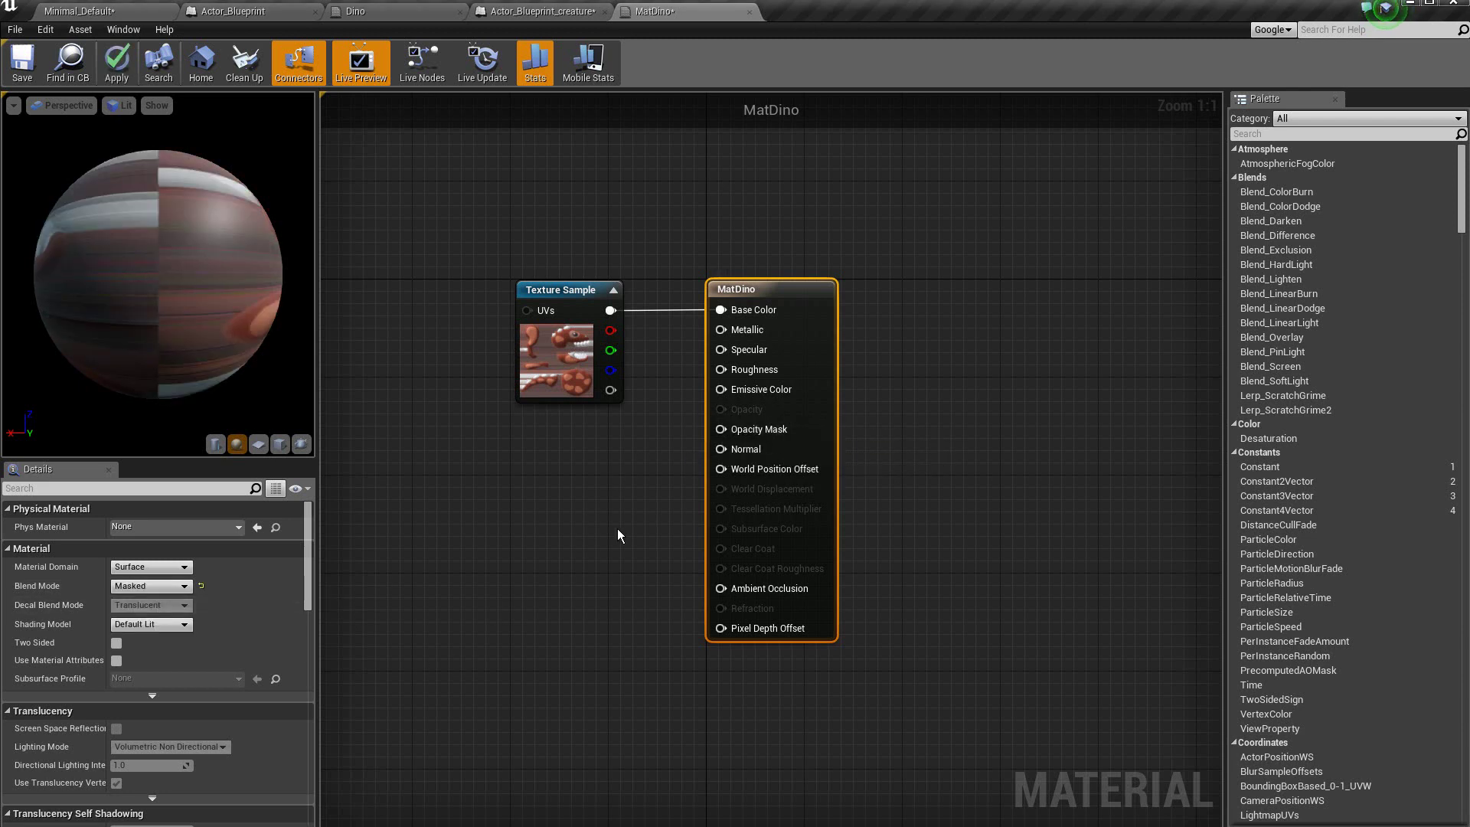
mouse_move(610, 389)
mouse_down()
mouse_move(672, 426)
mouse_move(720, 429)
mouse_up()
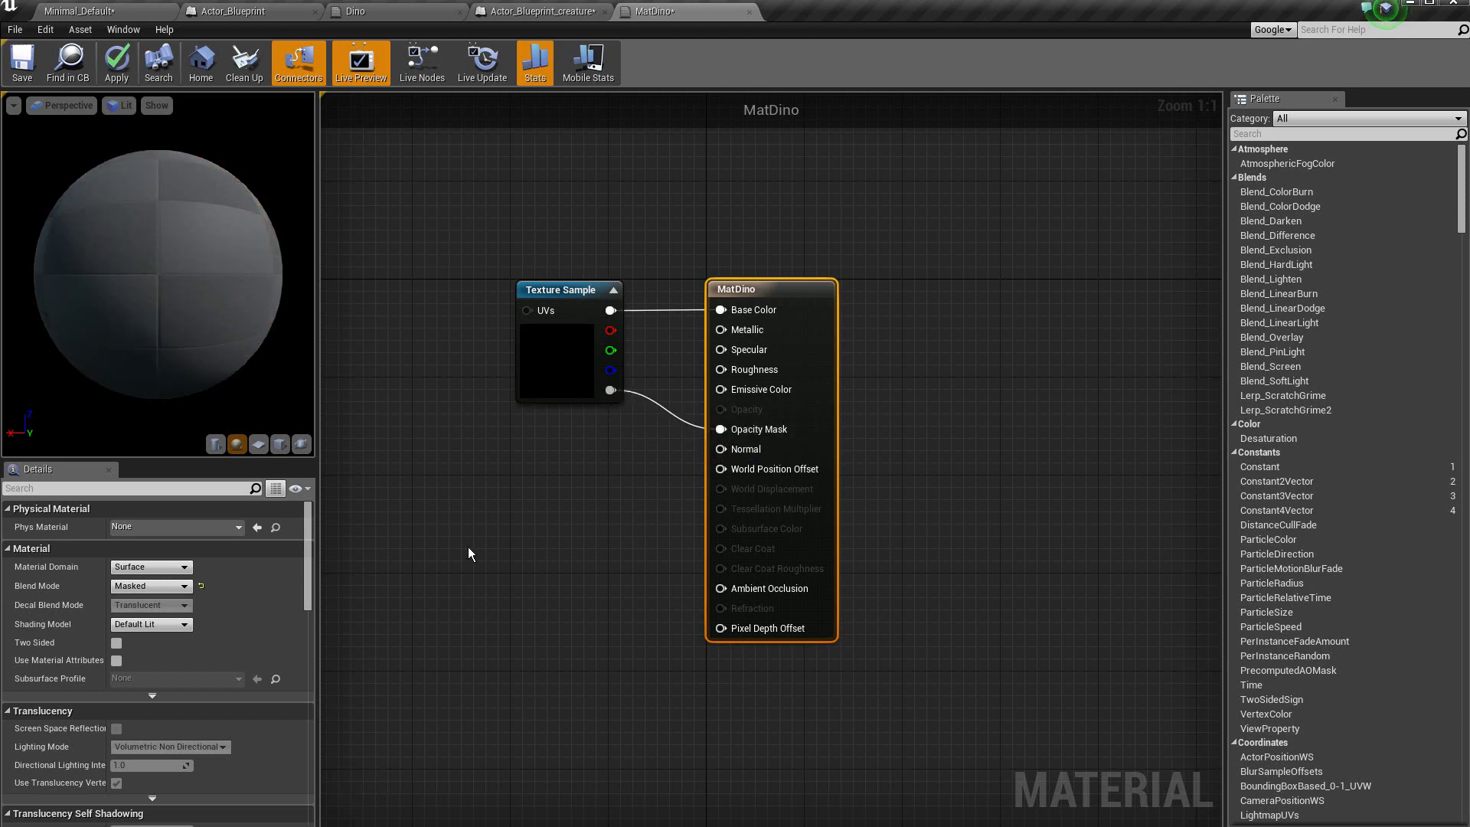
- Preview MatDino on a plane, save it, and go to the creature blueprint
drag(218, 273, 230, 184)
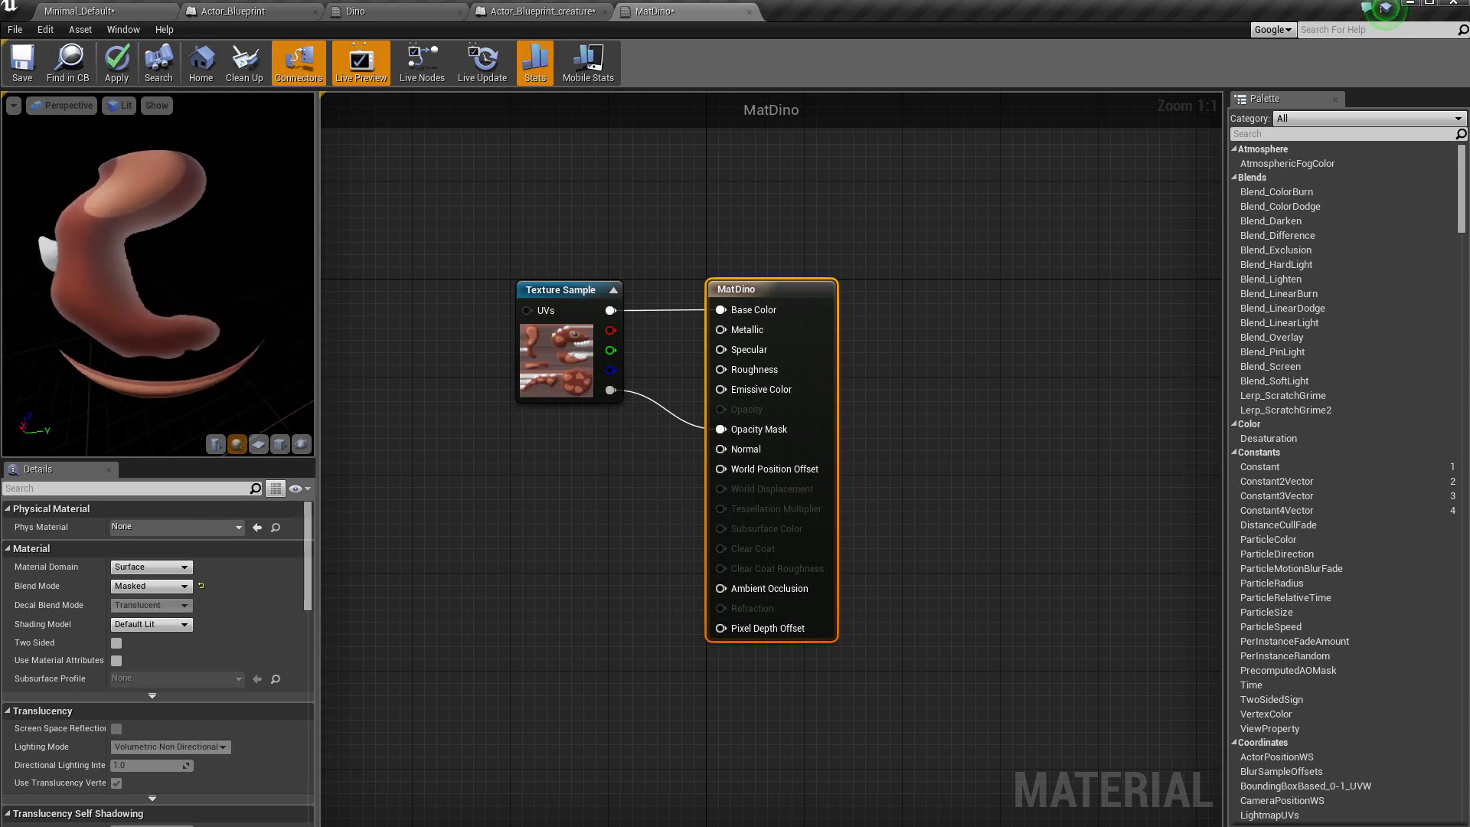
drag(117, 222, 137, 194)
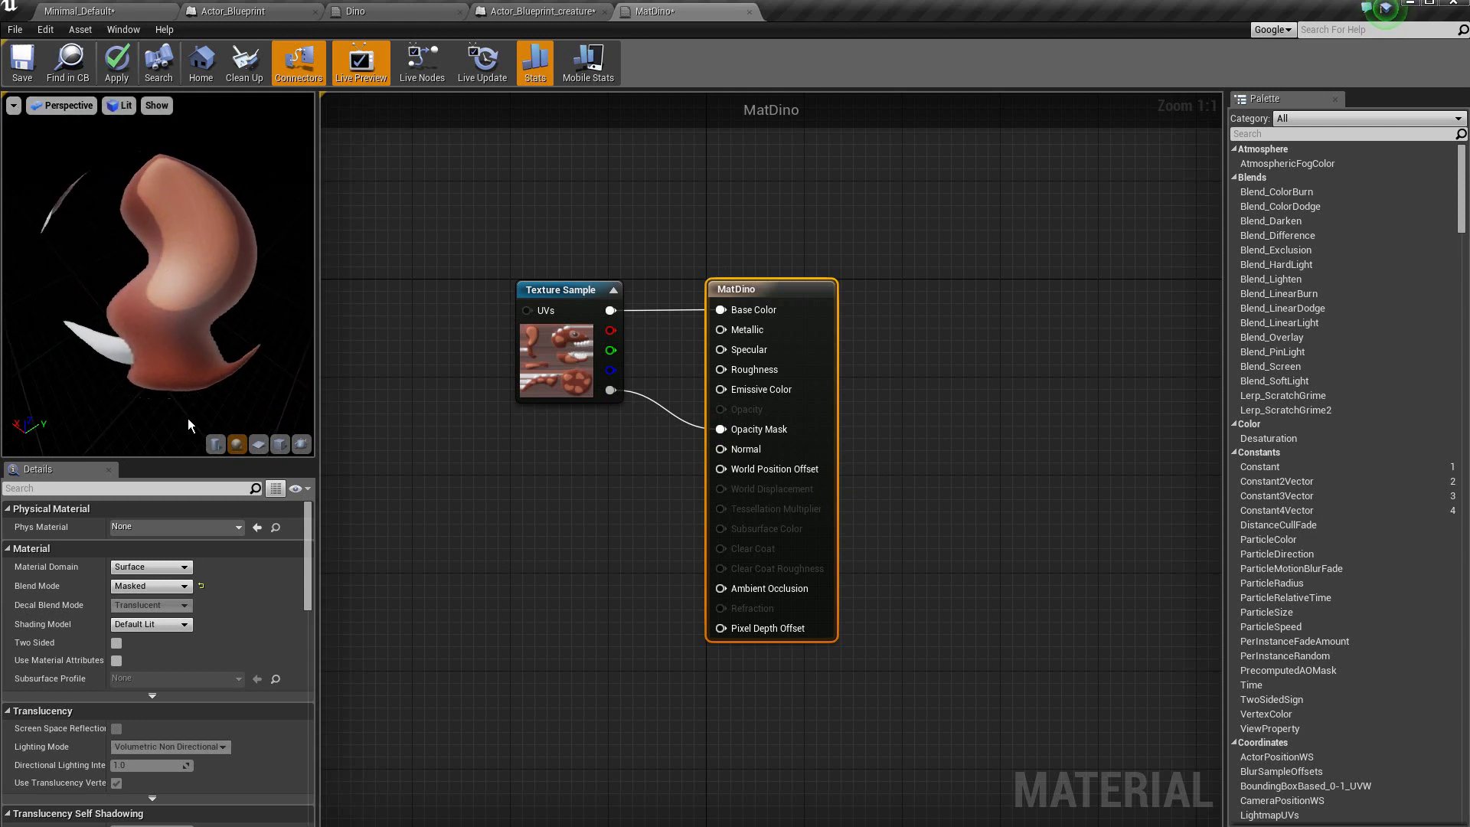
click(259, 446)
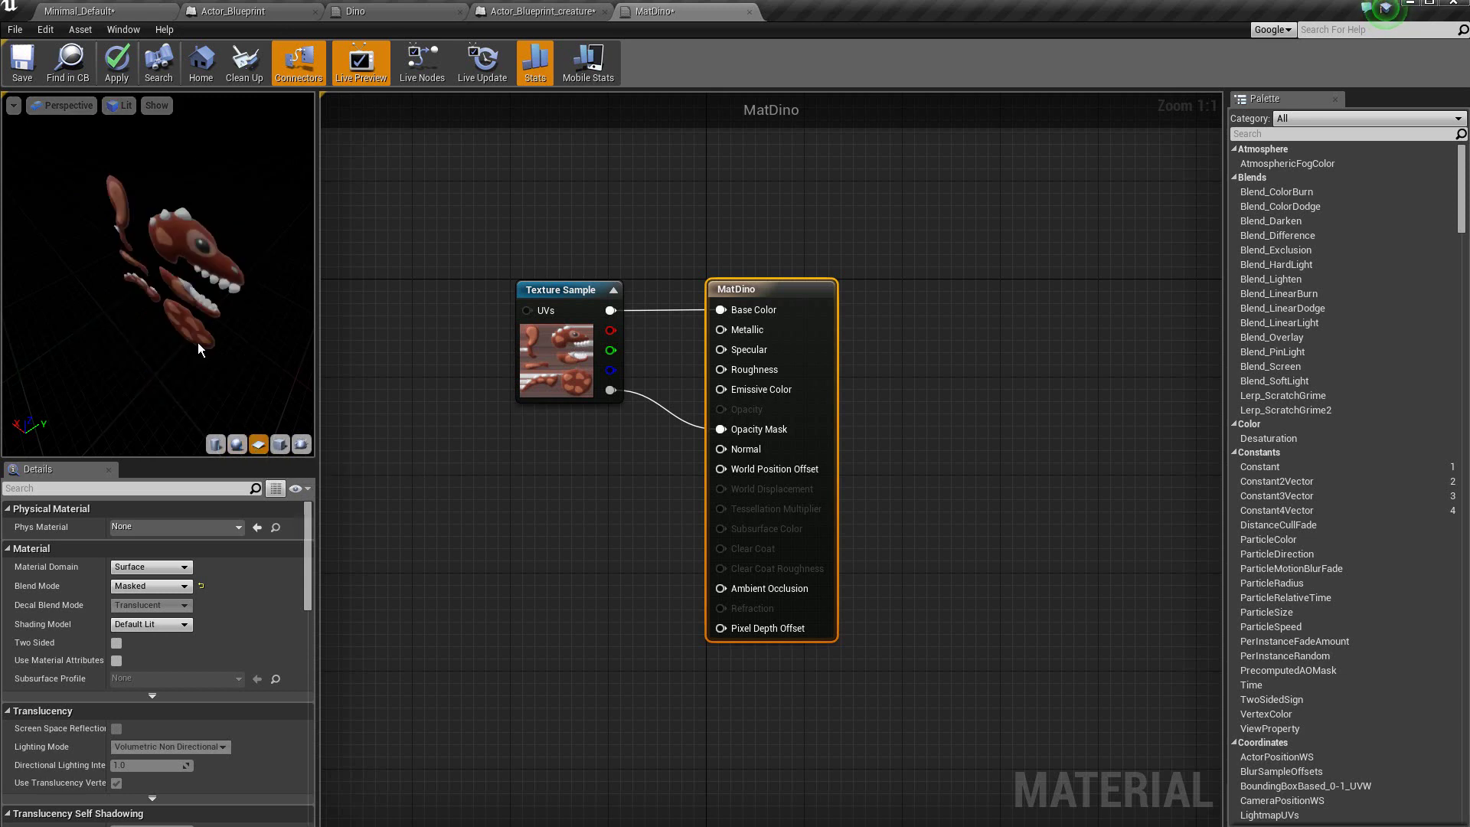
drag(194, 313, 228, 324)
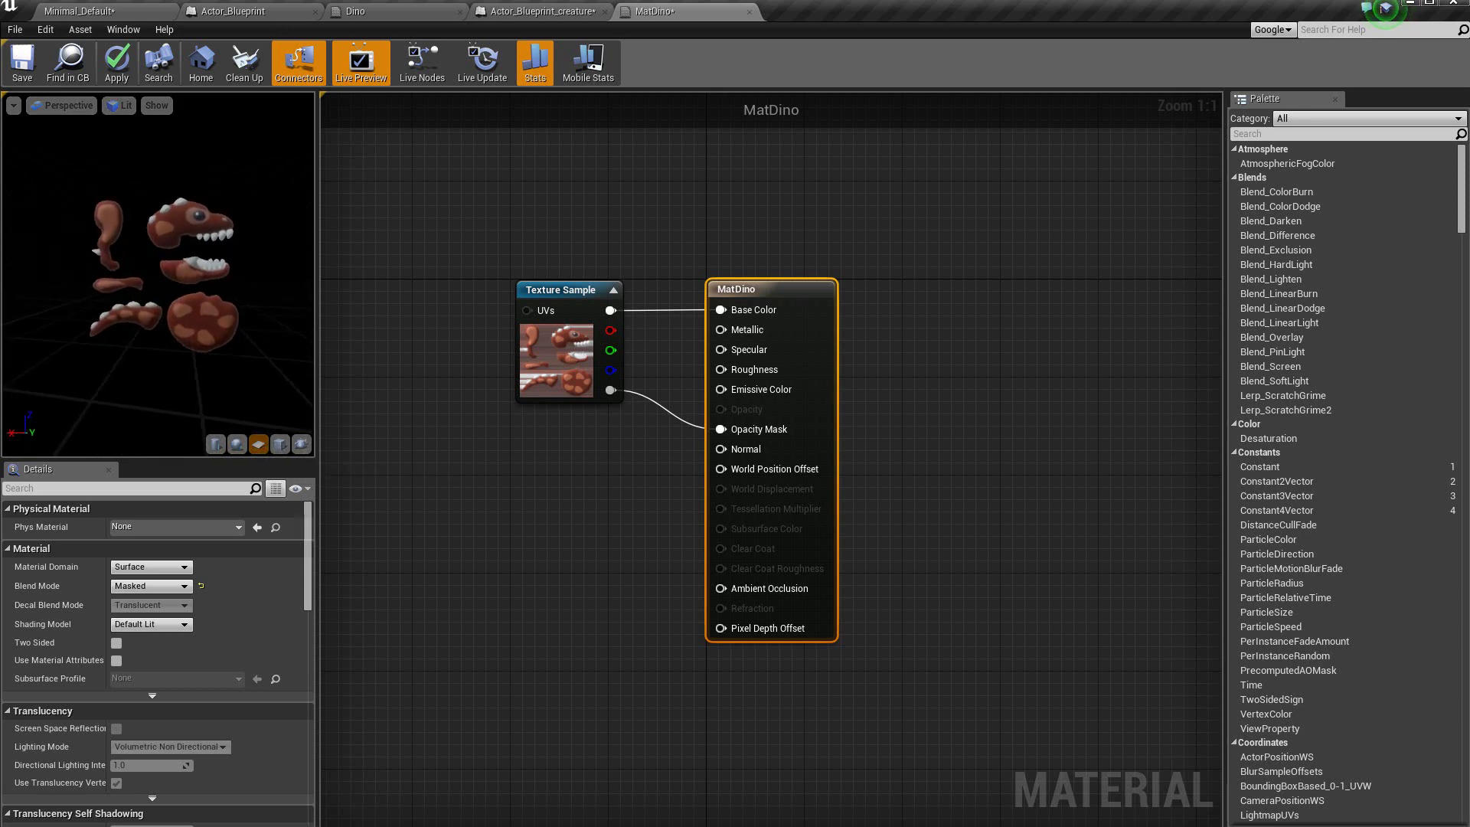
click(33, 76)
click(535, 12)
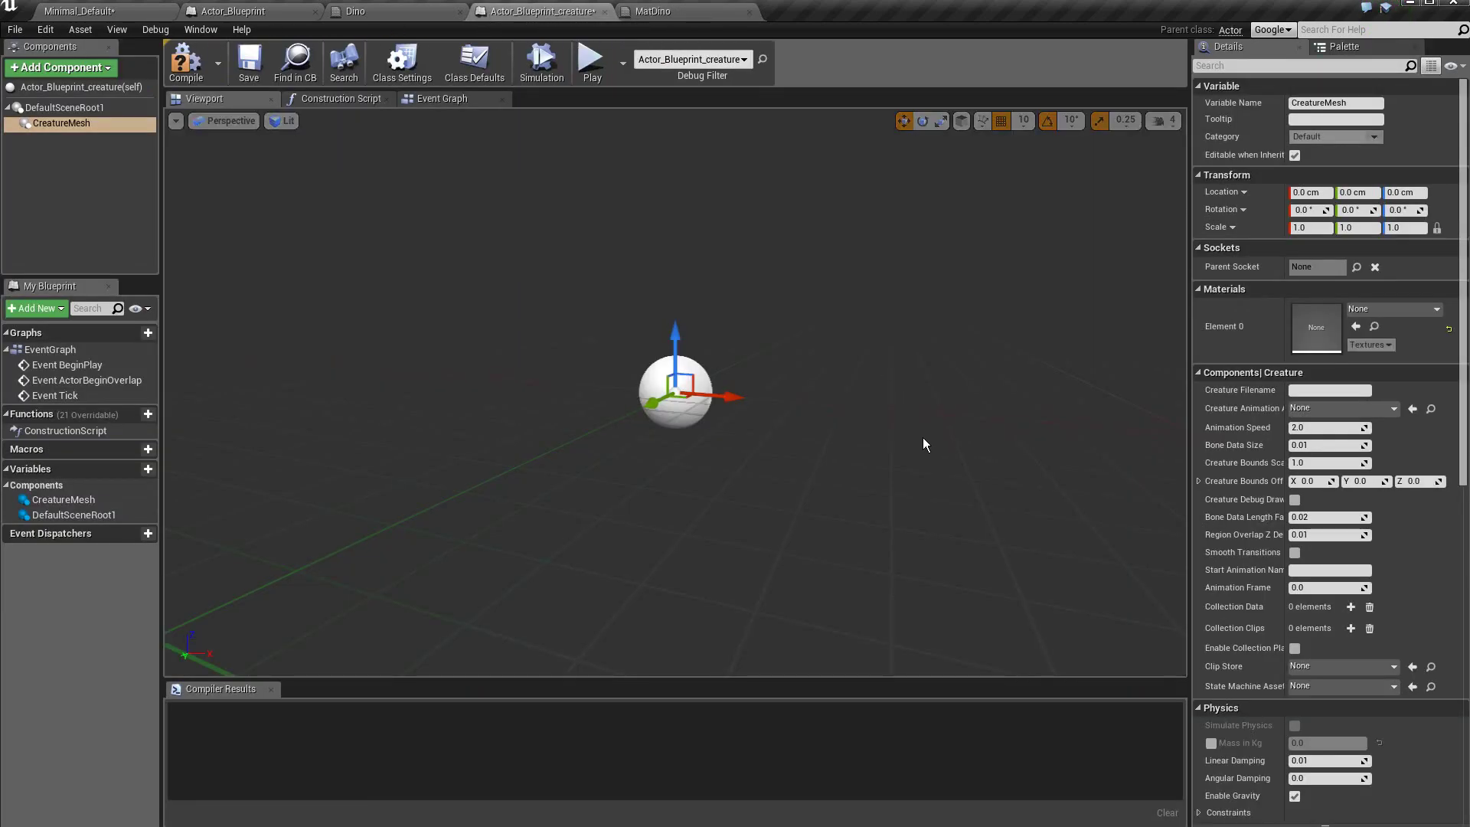
- Assign MatDino to the CreatureMesh's Element 0 material slot in Actor_Blueprint_creature
click(118, 12)
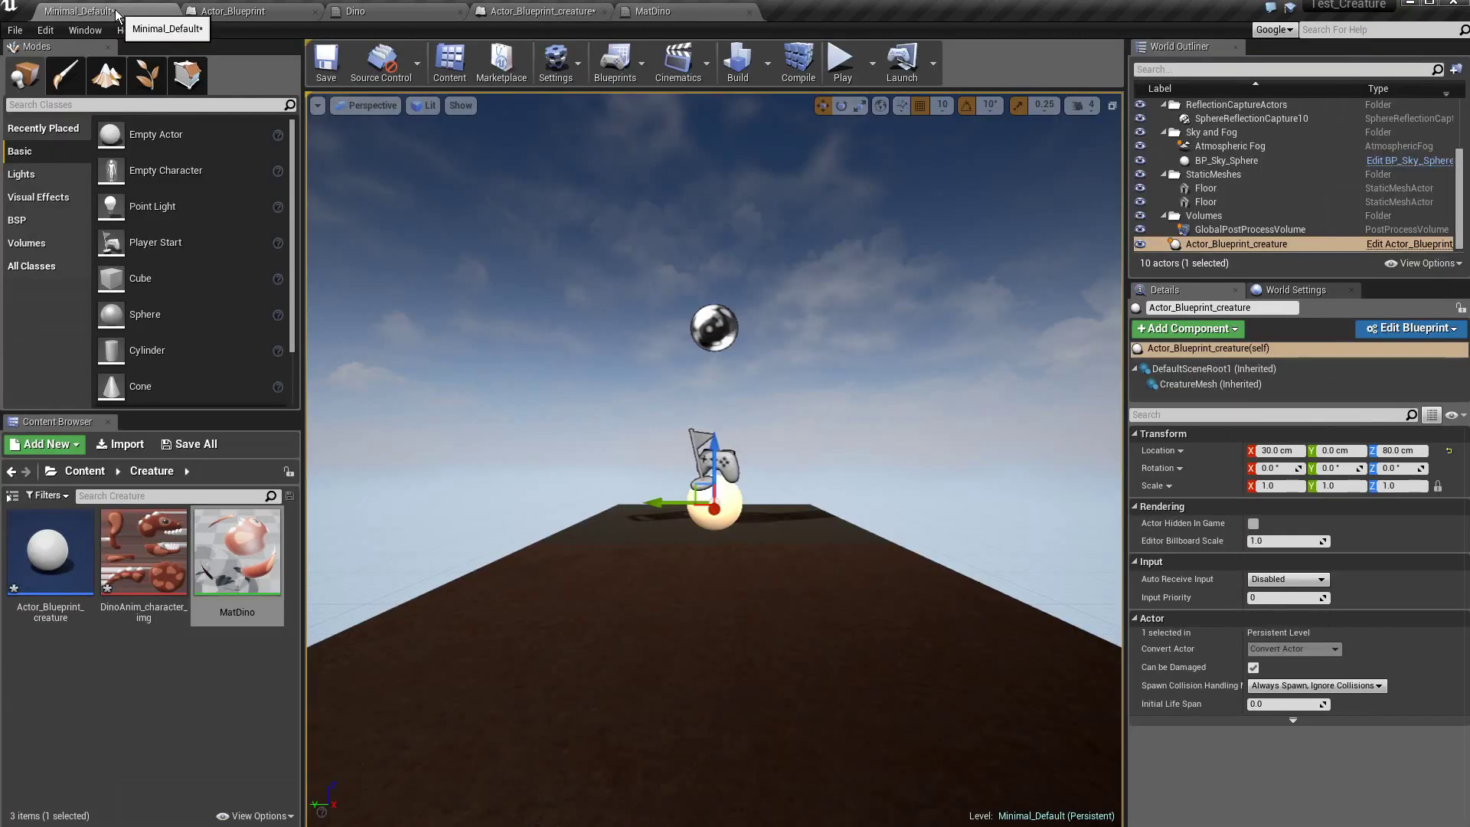
click(216, 548)
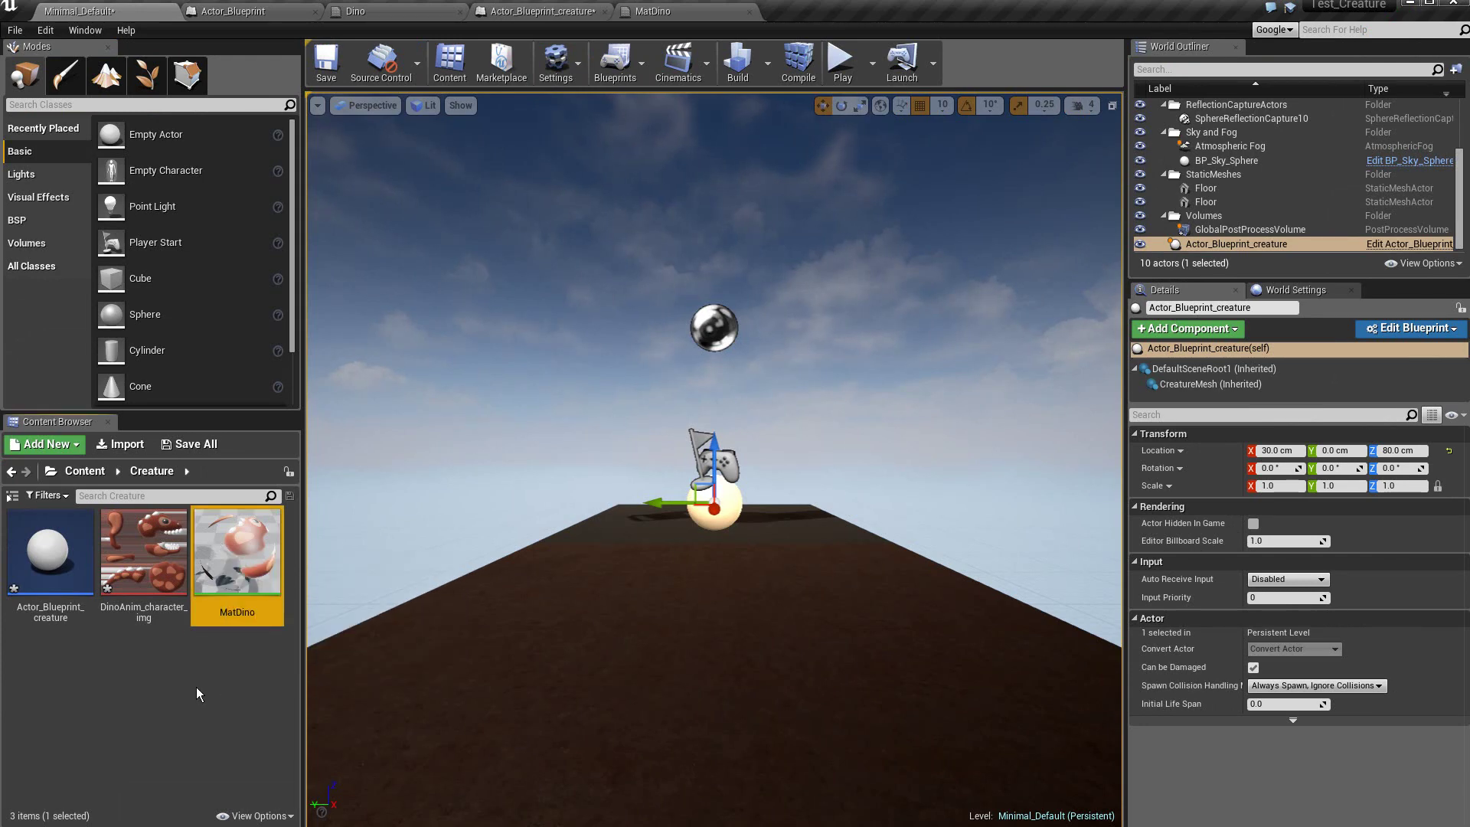
click(505, 12)
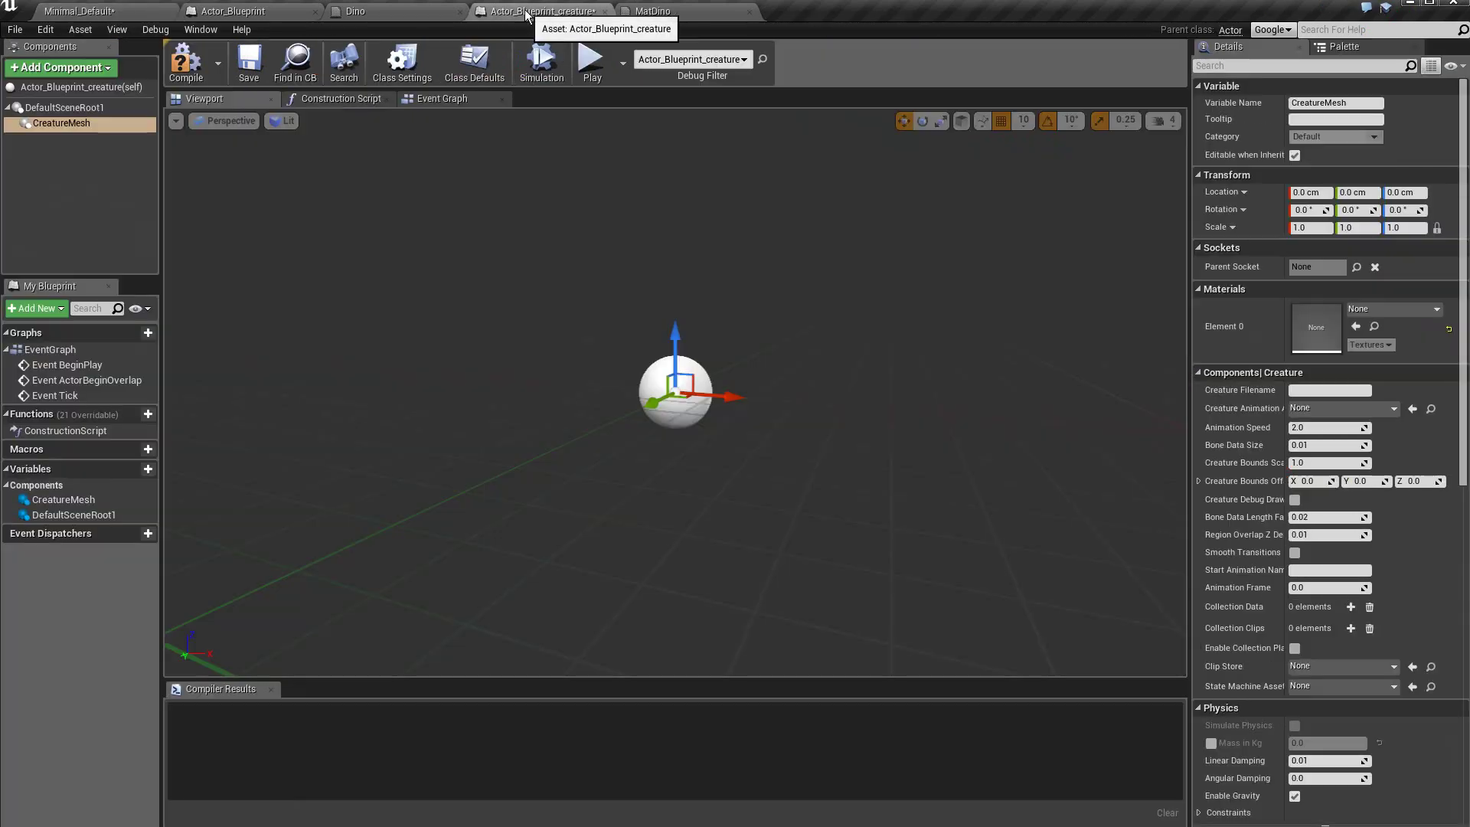
click(1356, 329)
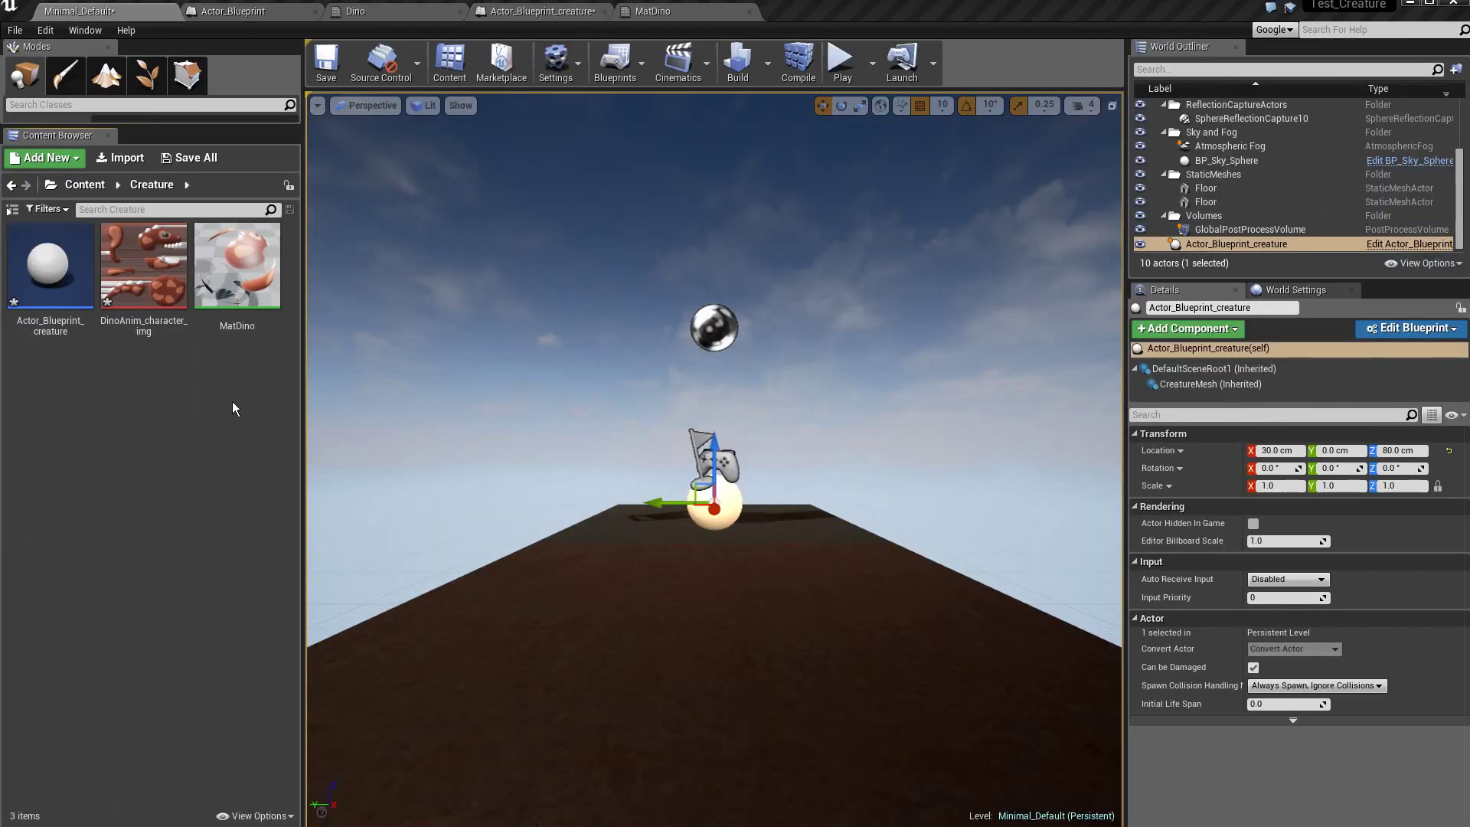
- Create a new Creature Animation Asset in the Creature folder and rename it DinoAnim
right_click(291, 237)
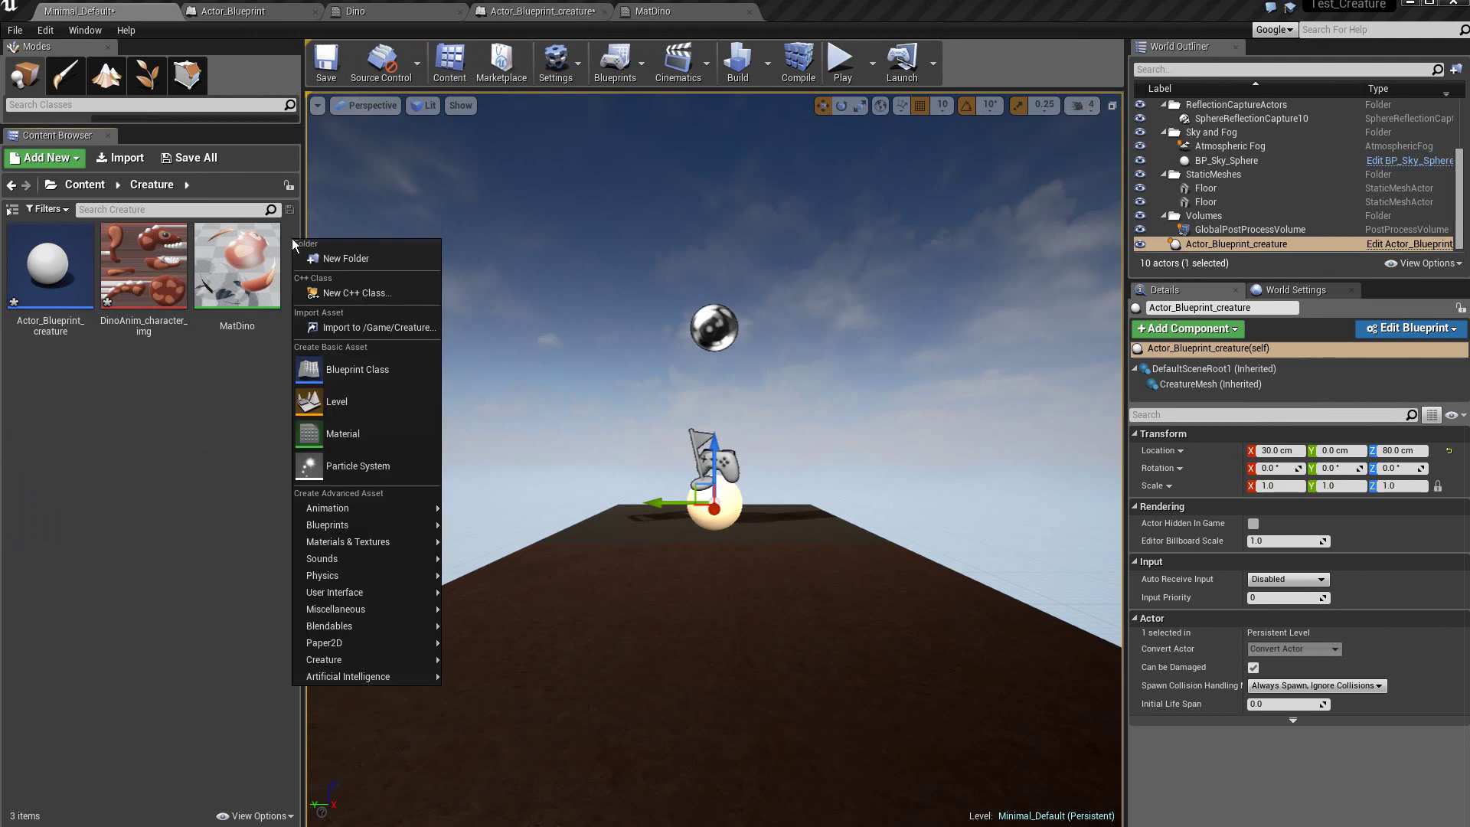
mouse_move(363, 655)
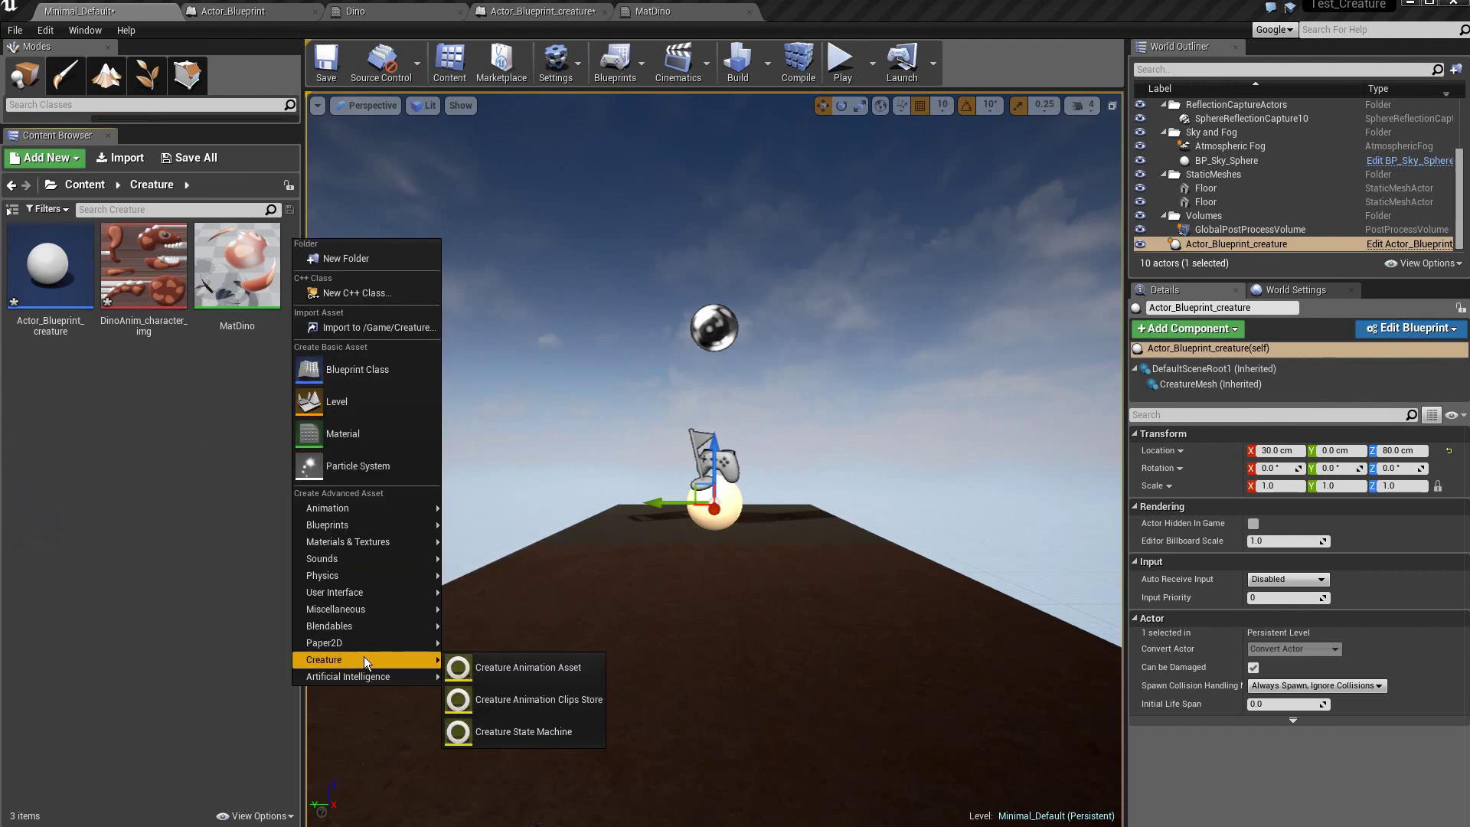
click(548, 666)
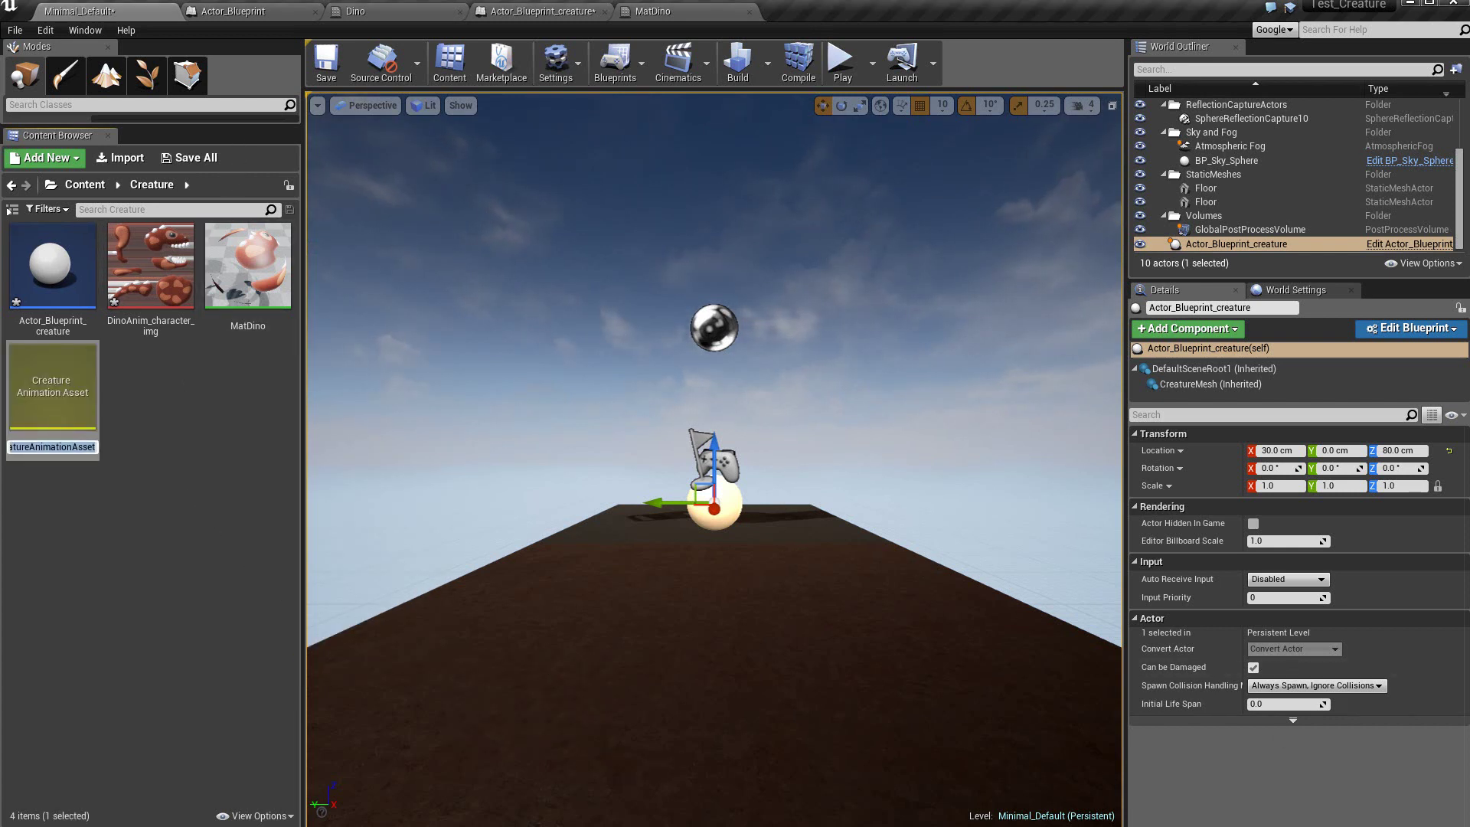
key(Return)
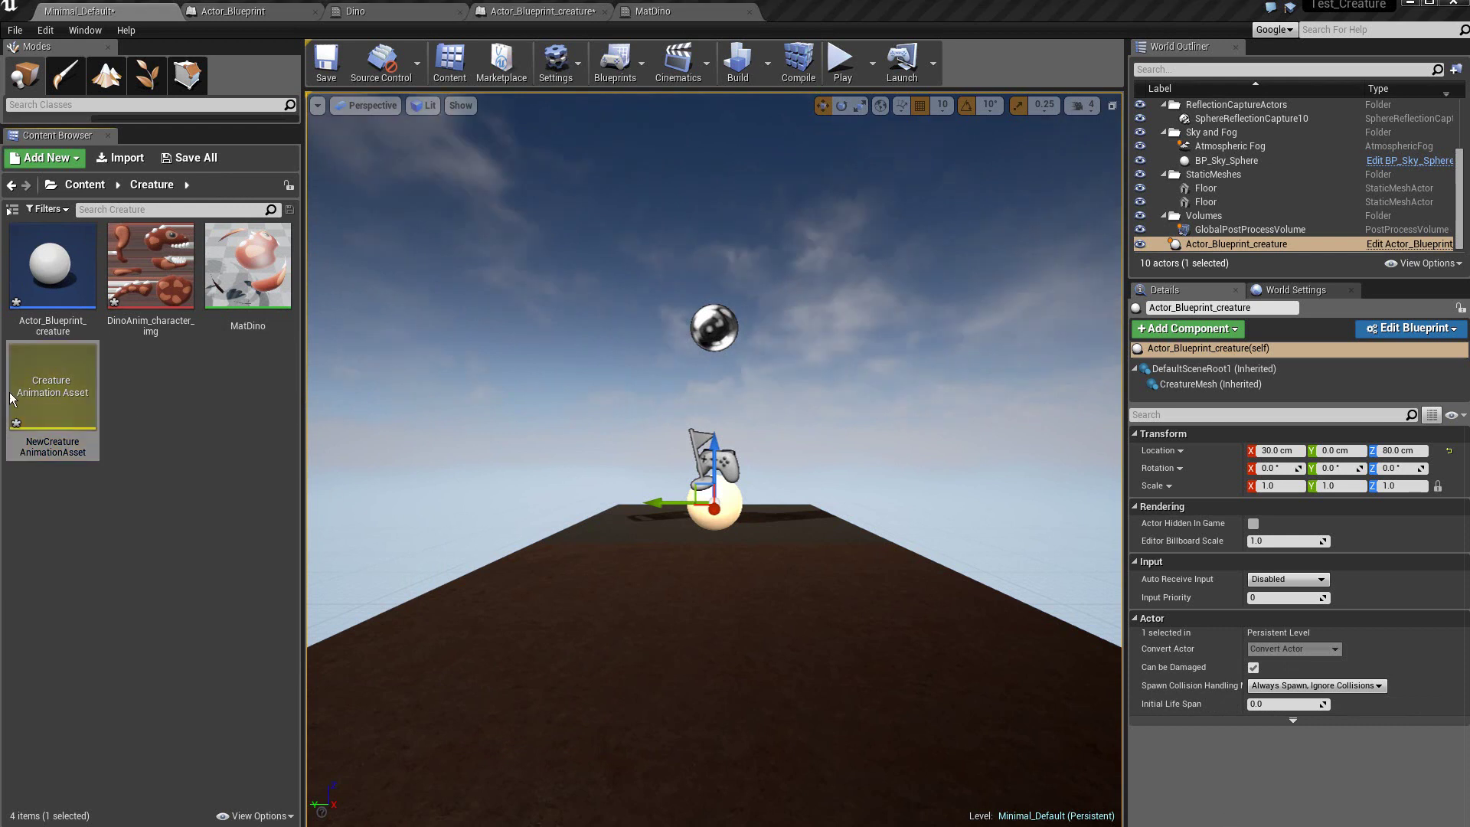
click(66, 449)
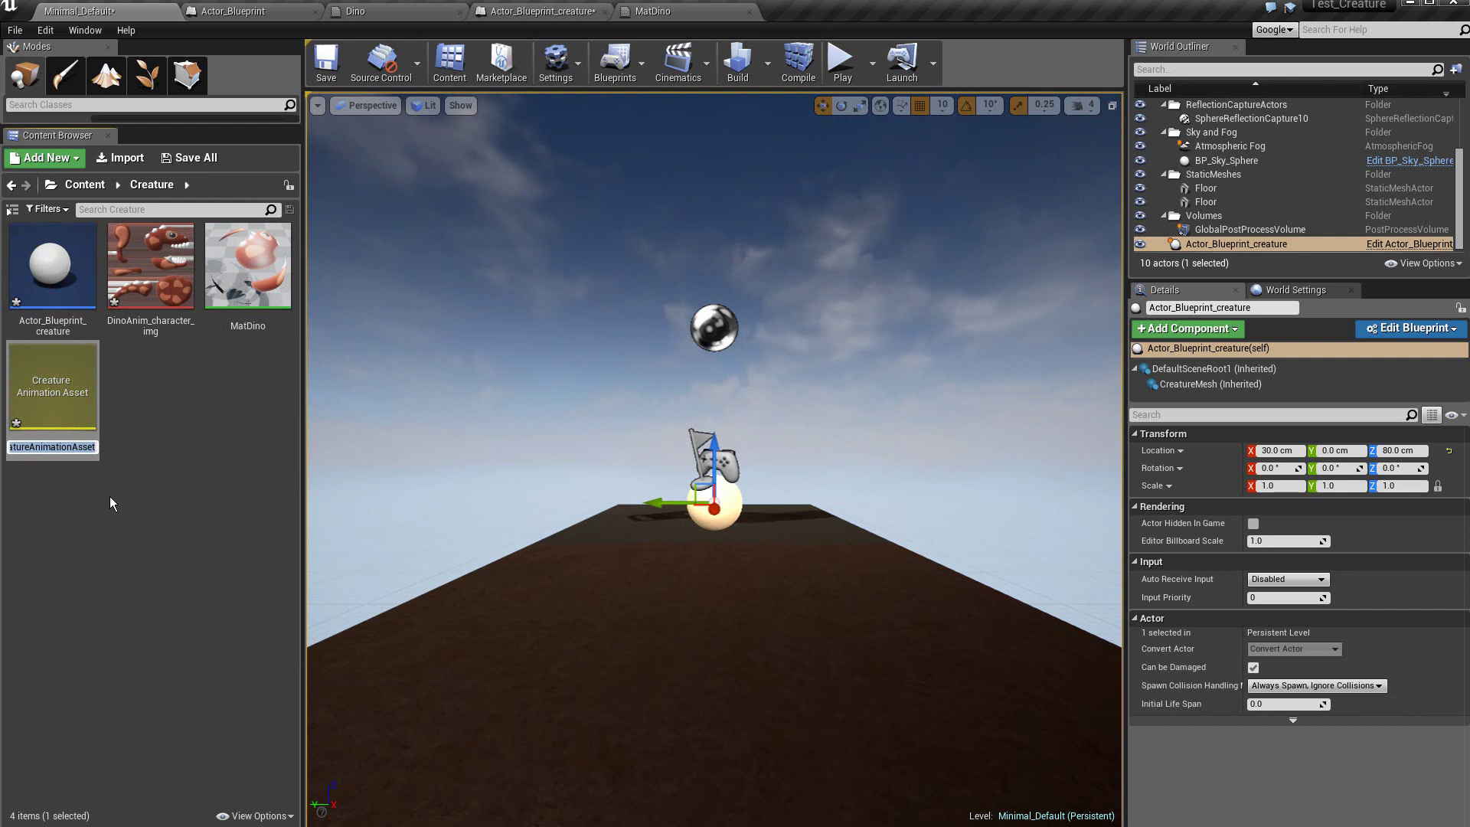
text(Din)
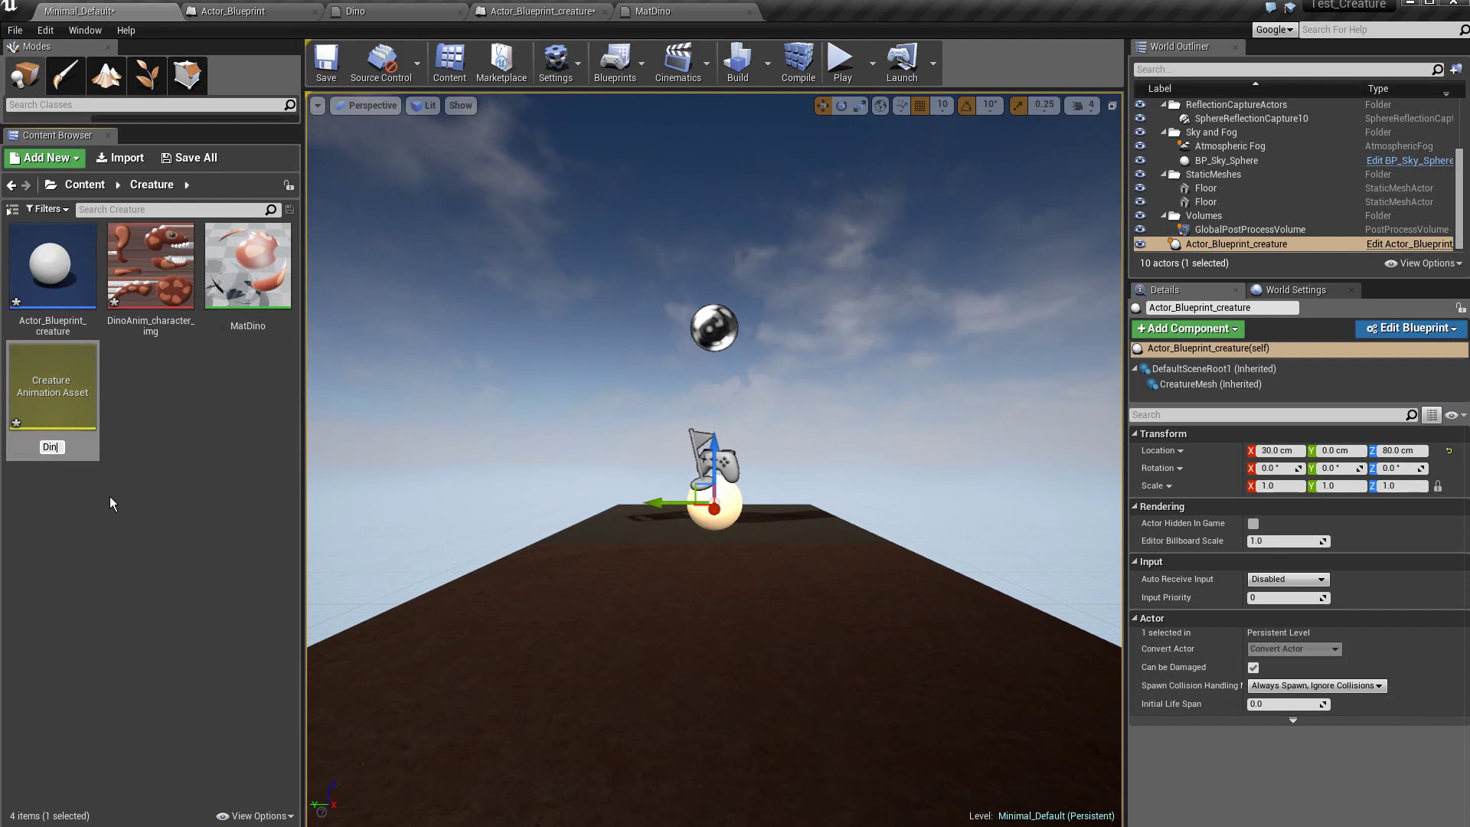
text(oA)
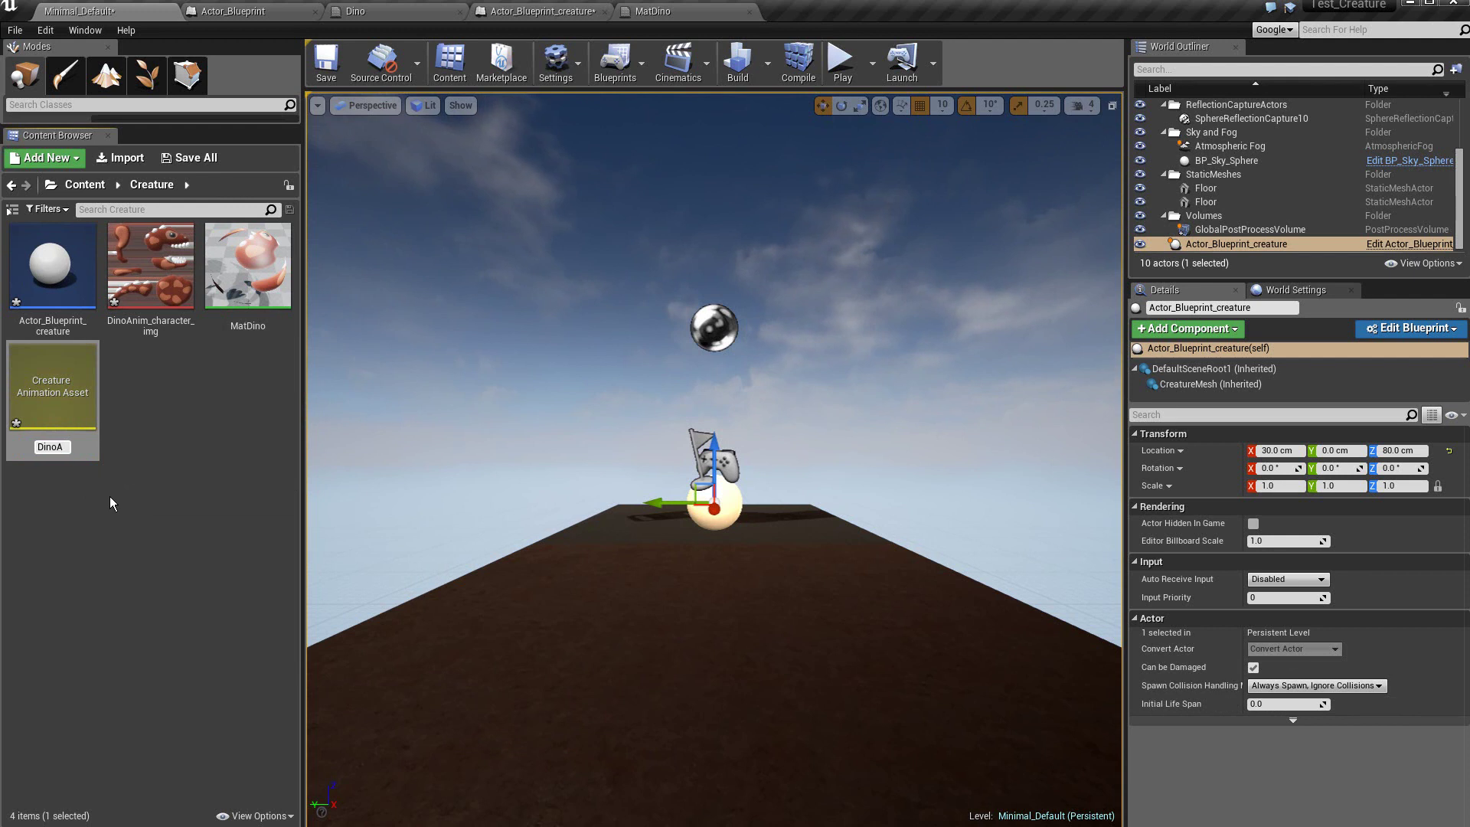
text(nim)
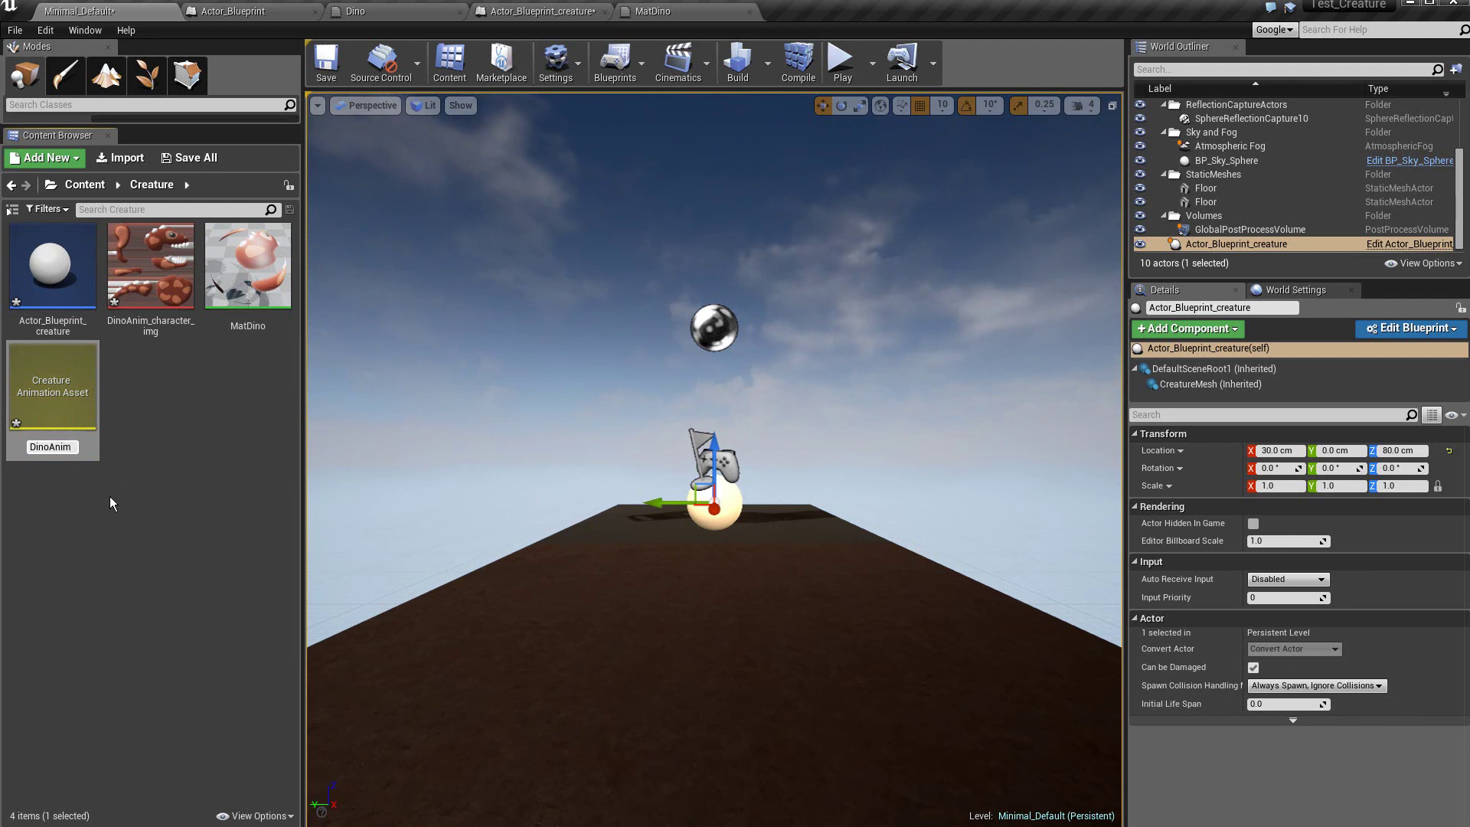
key(Return)
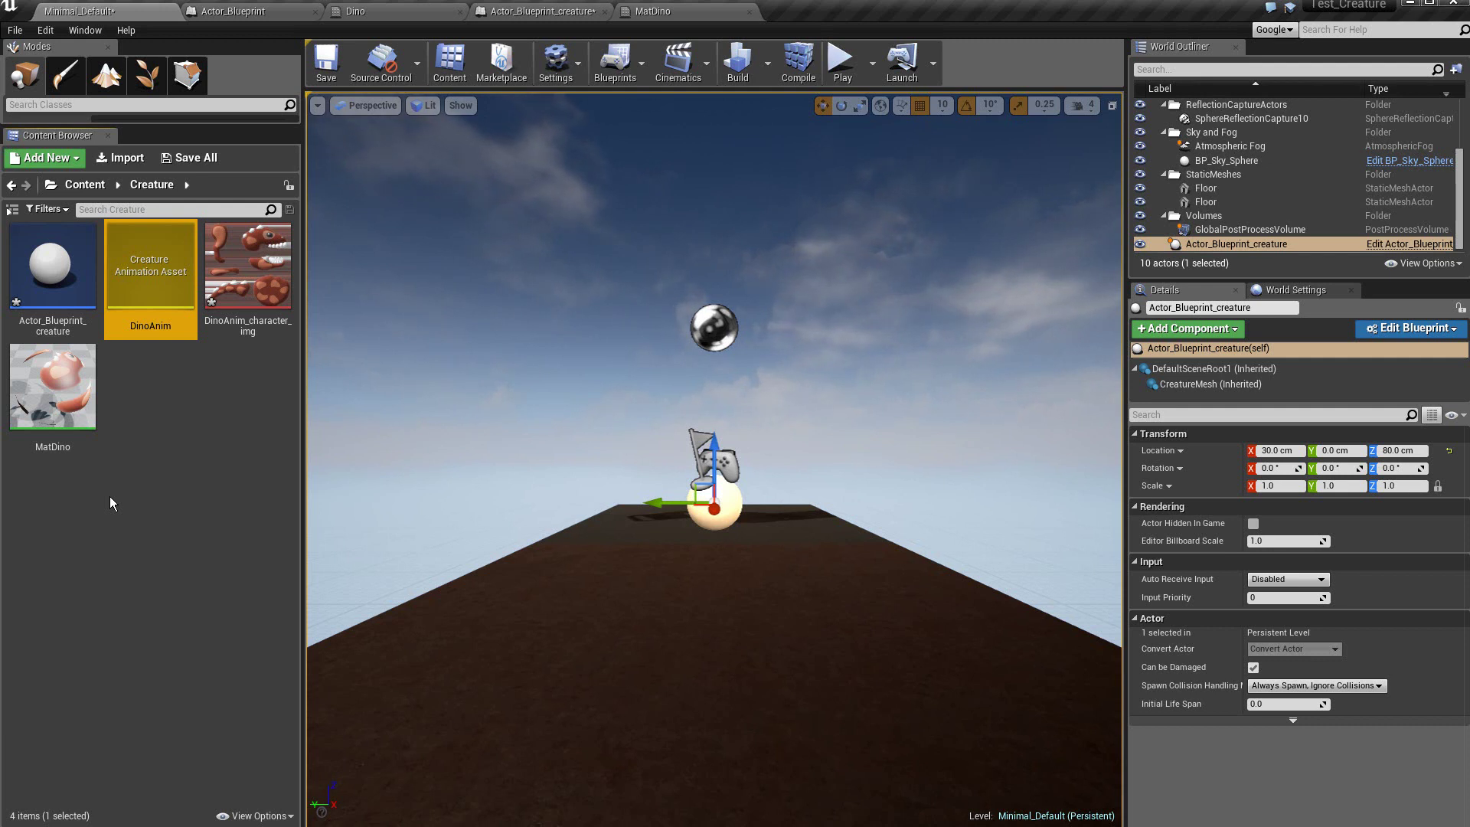
- Reimport DinoAnim from DinoAnim_character_data.json to load its animation data
right_click(168, 256)
click(217, 277)
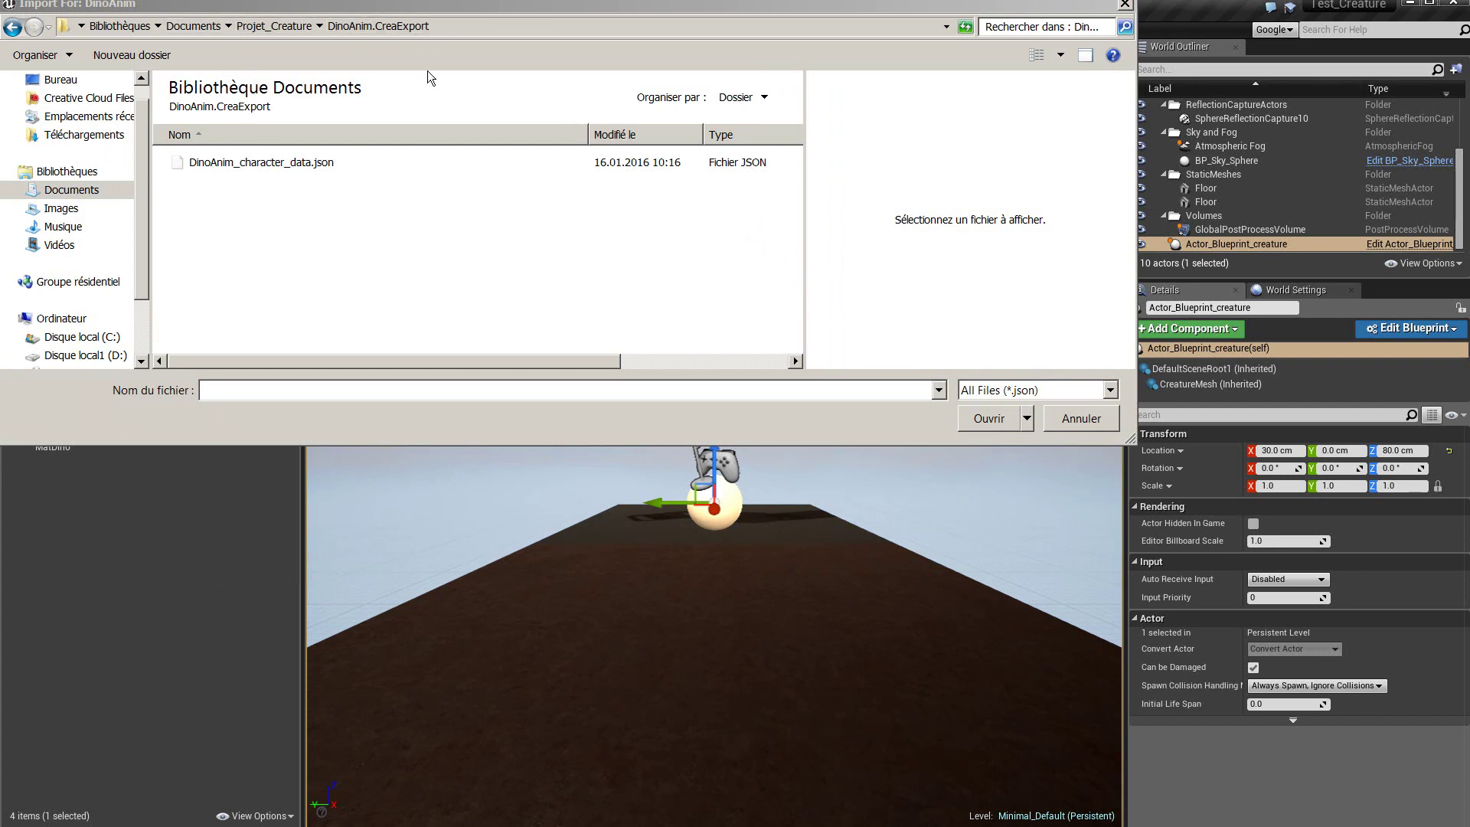
click(277, 174)
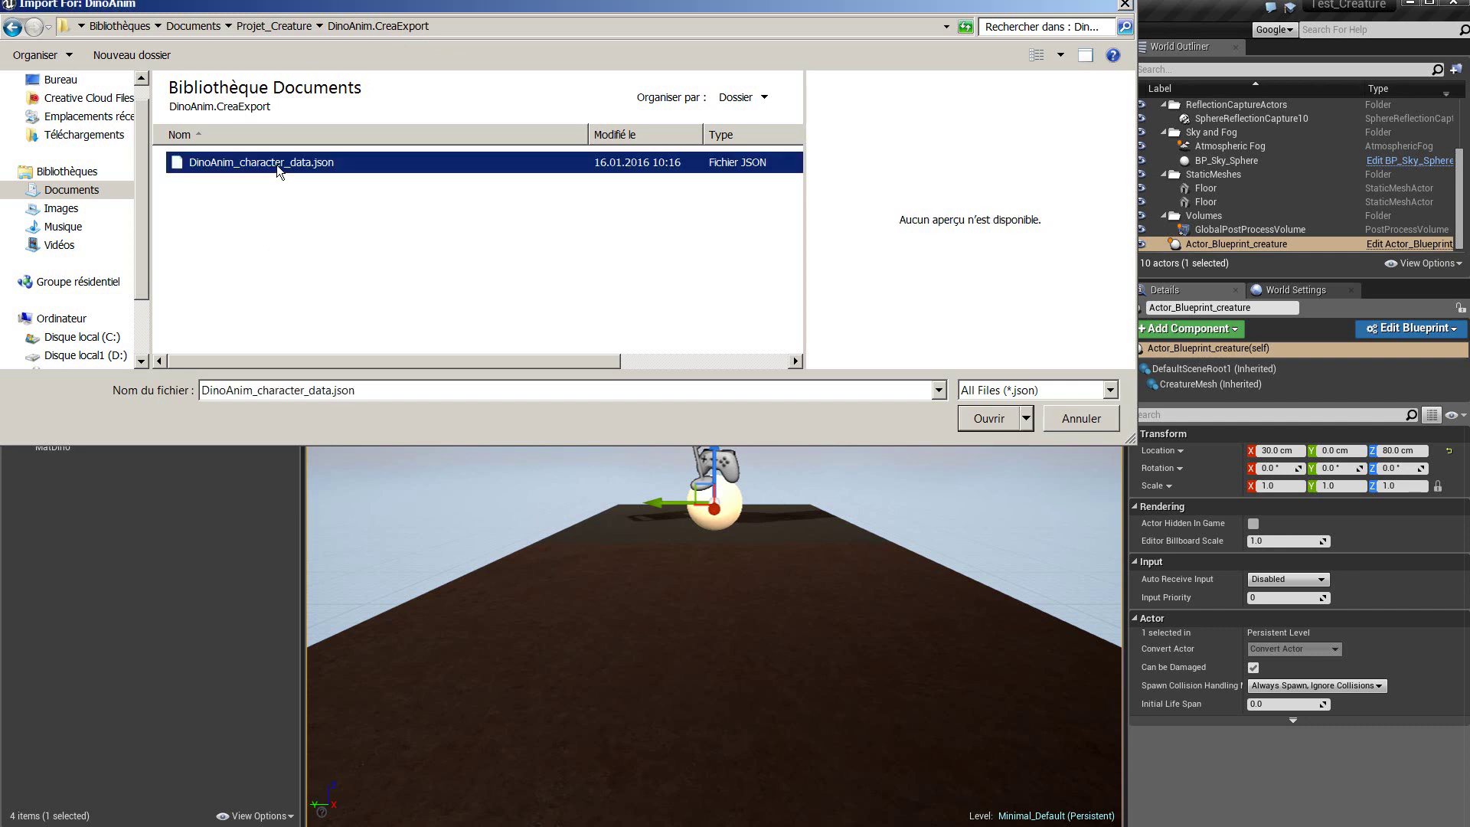
click(989, 420)
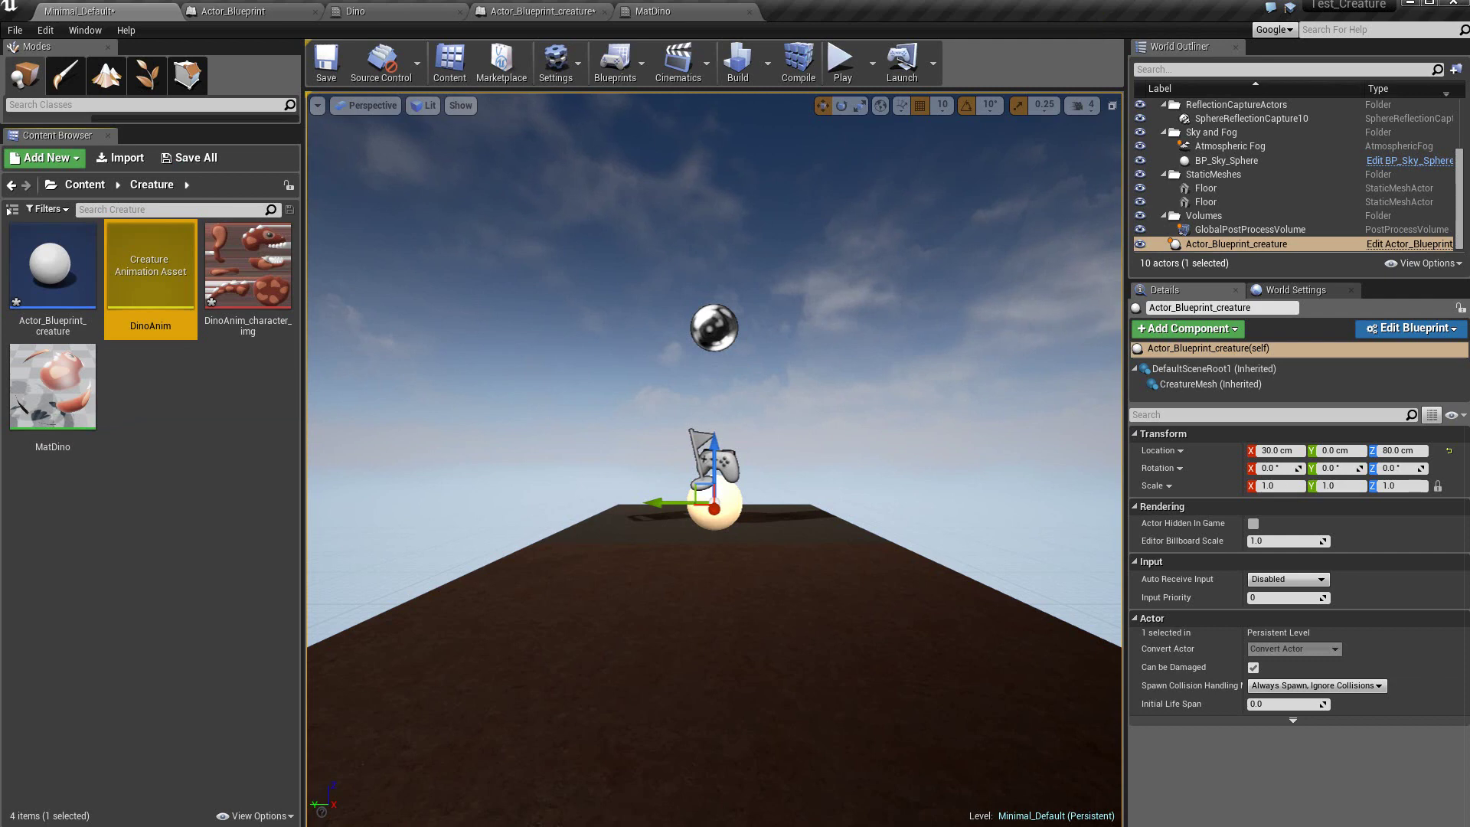
click(157, 743)
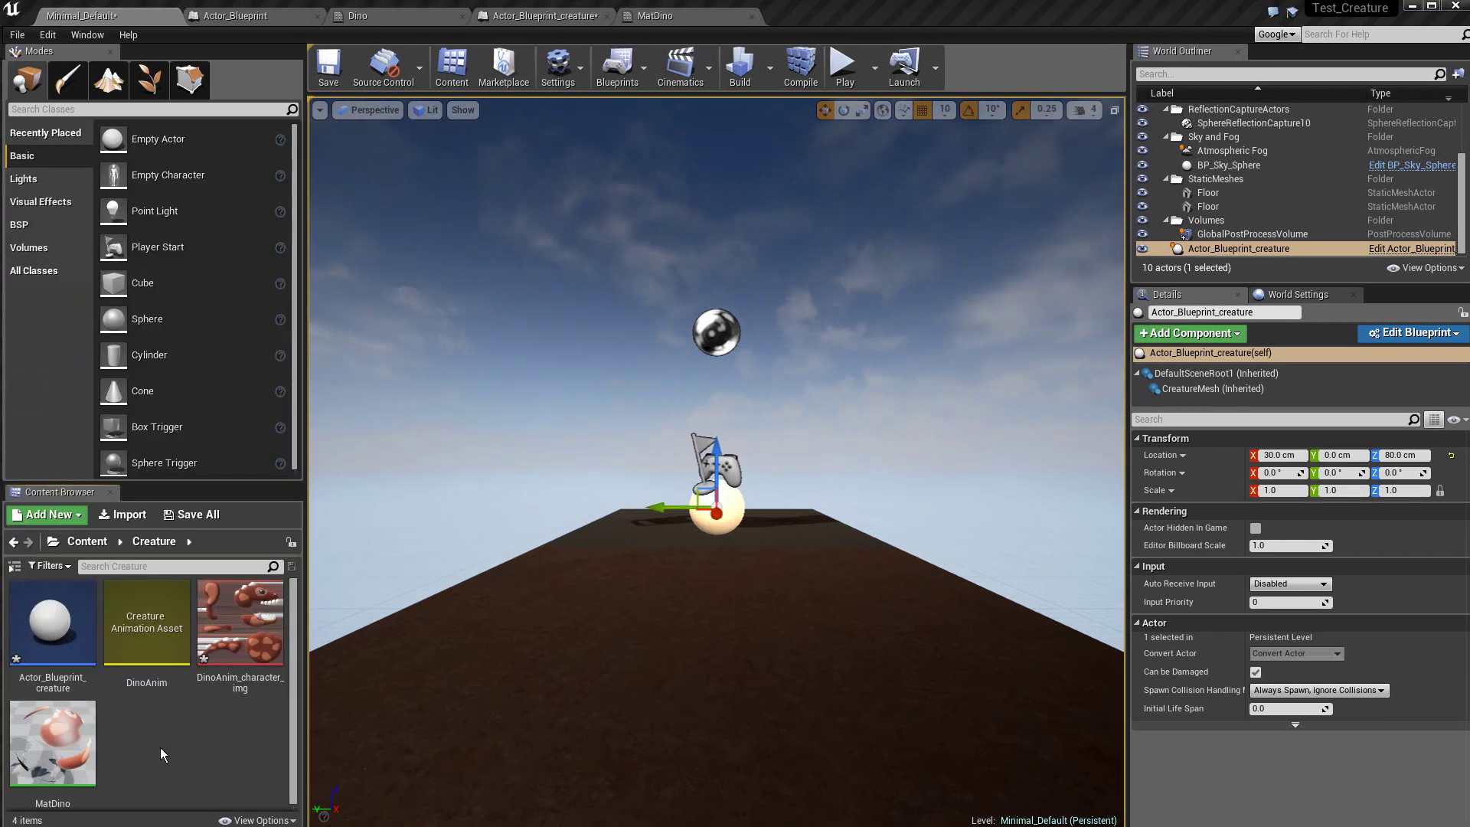
click(129, 626)
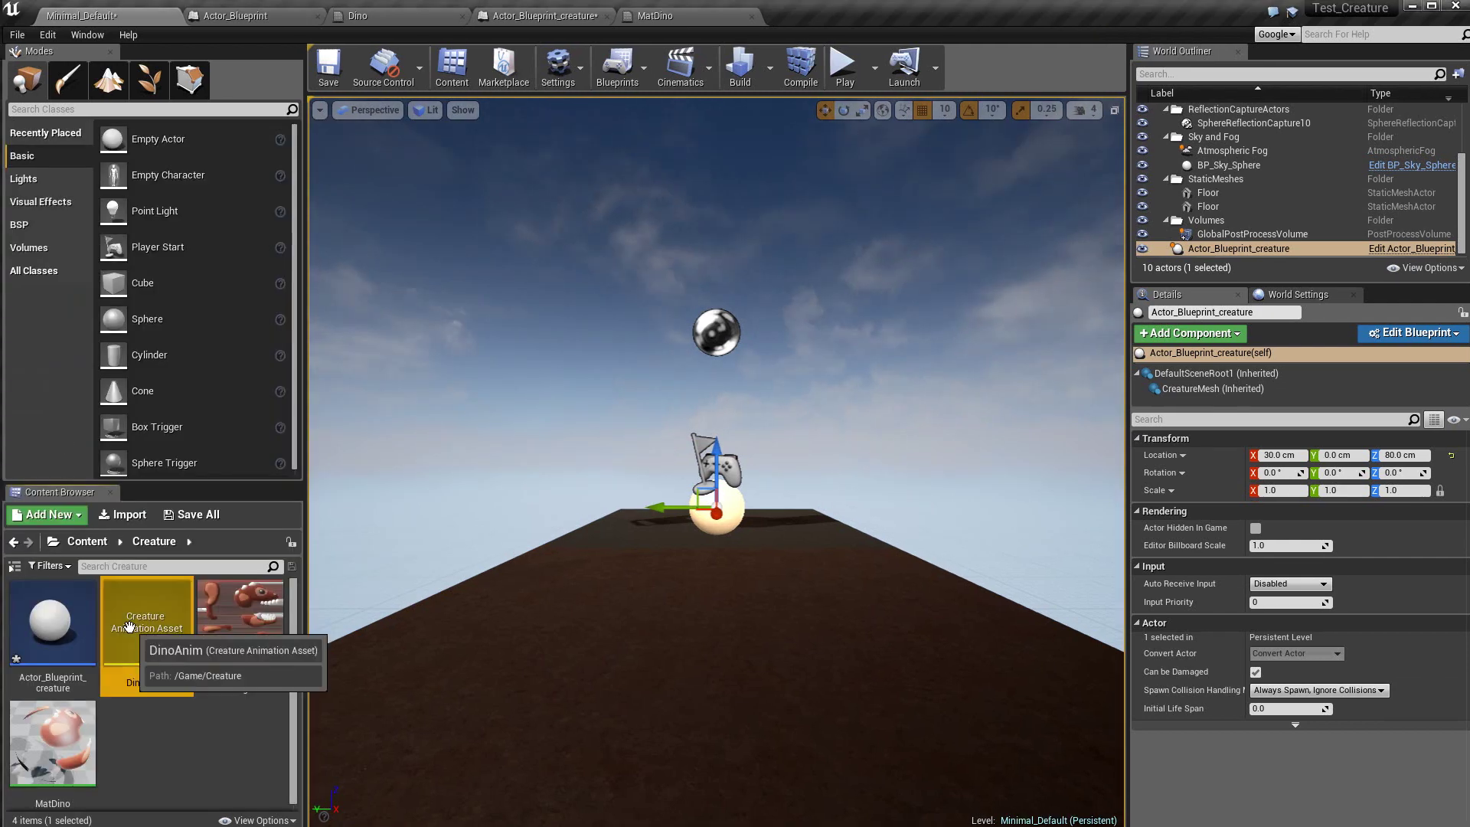
- Give Actor_Blueprint_creature's CreatureMesh the DinoAnim animation asset and scale 10, then compile and save
click(567, 20)
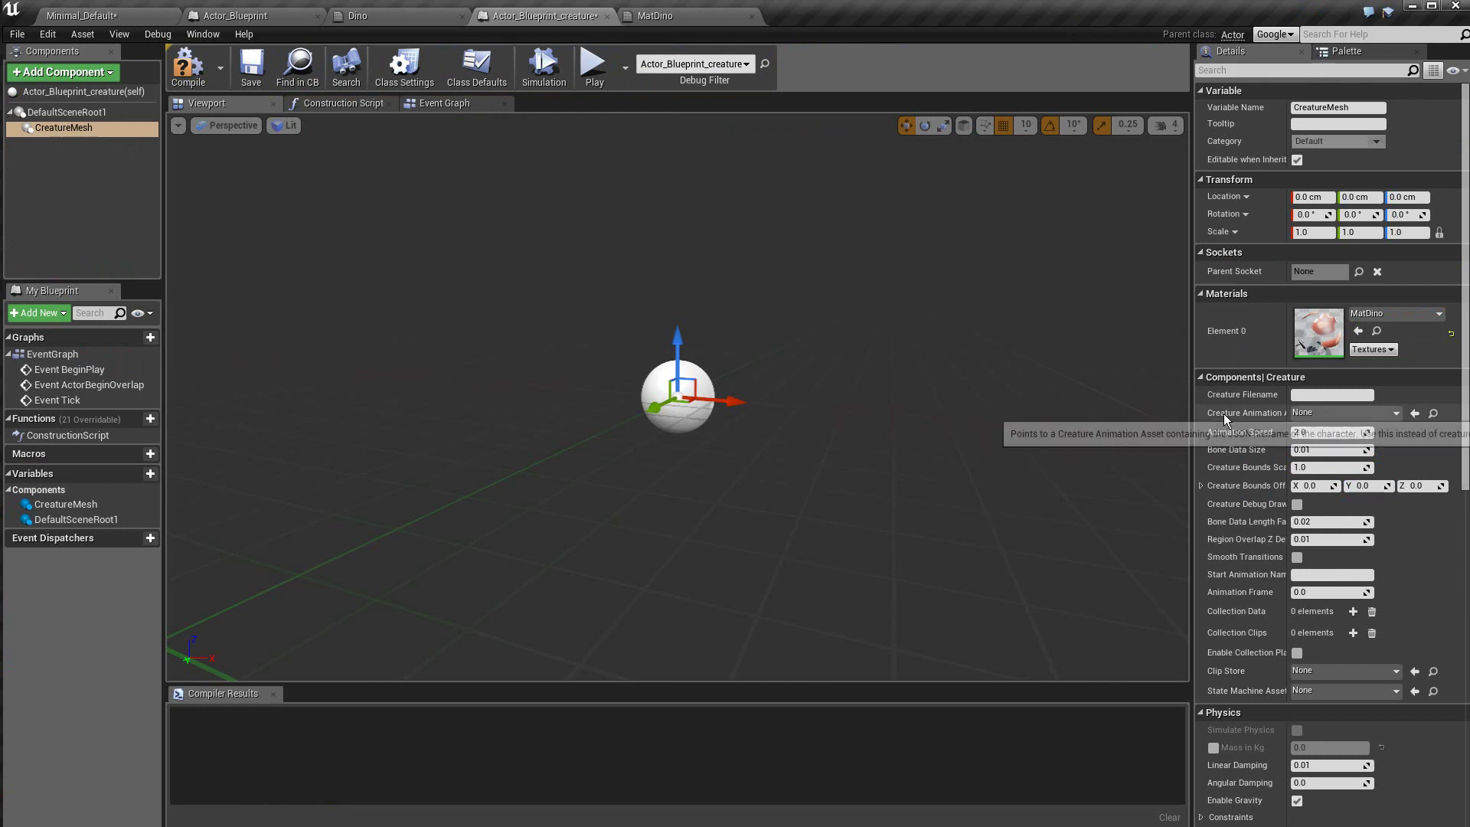
click(1414, 414)
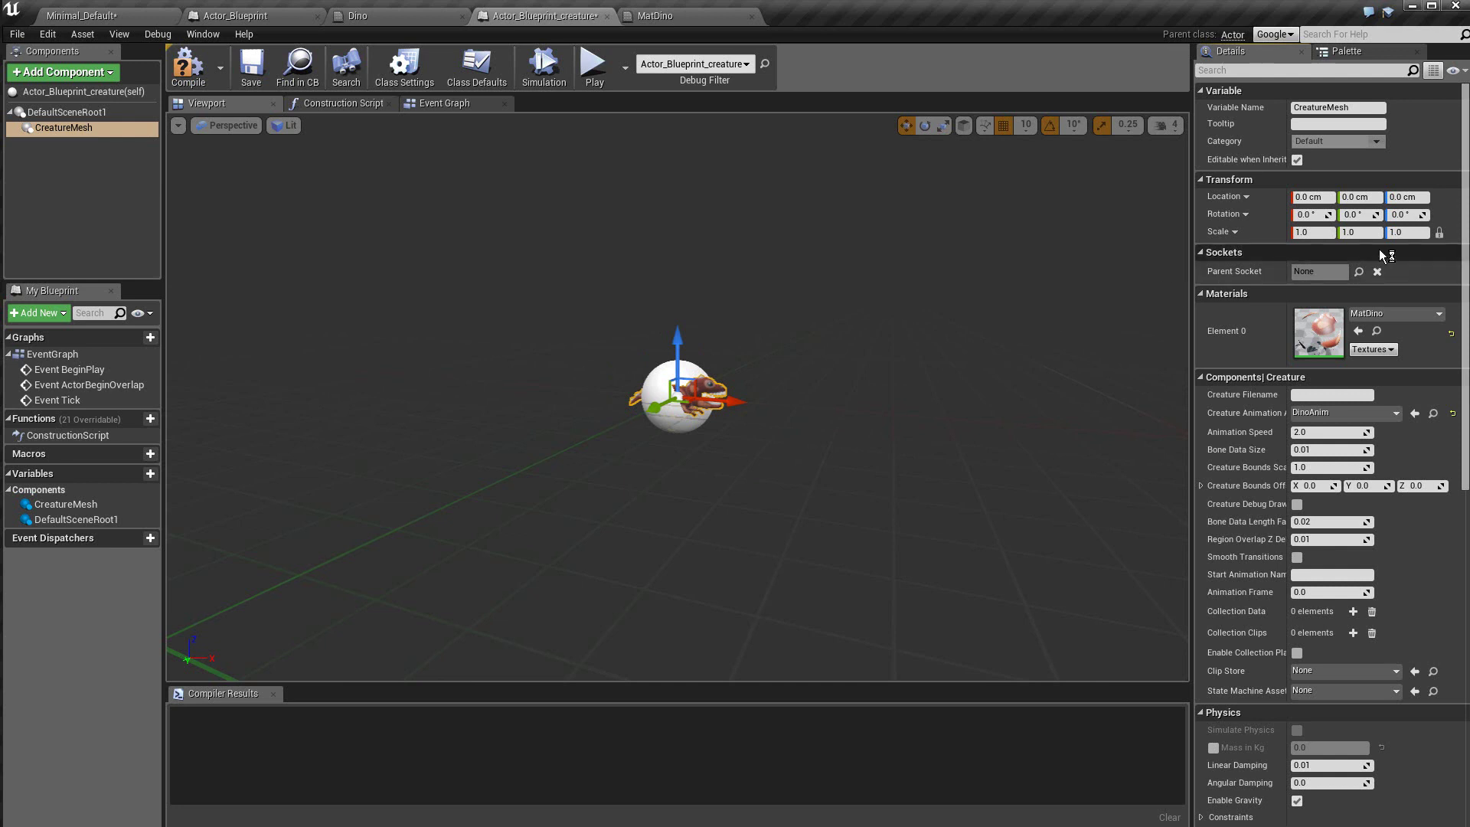
click(1326, 233)
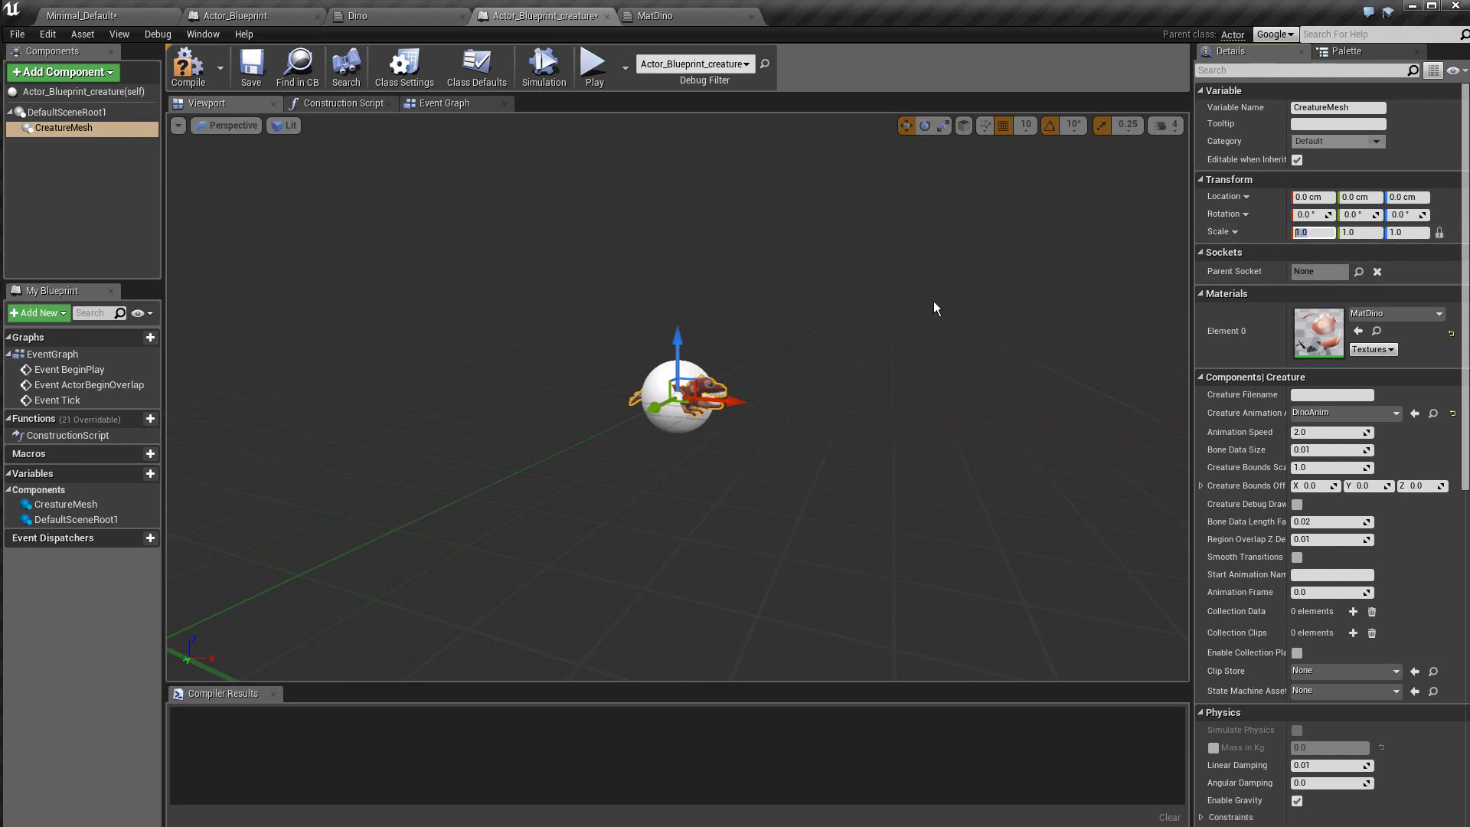
text(10)
key(Return)
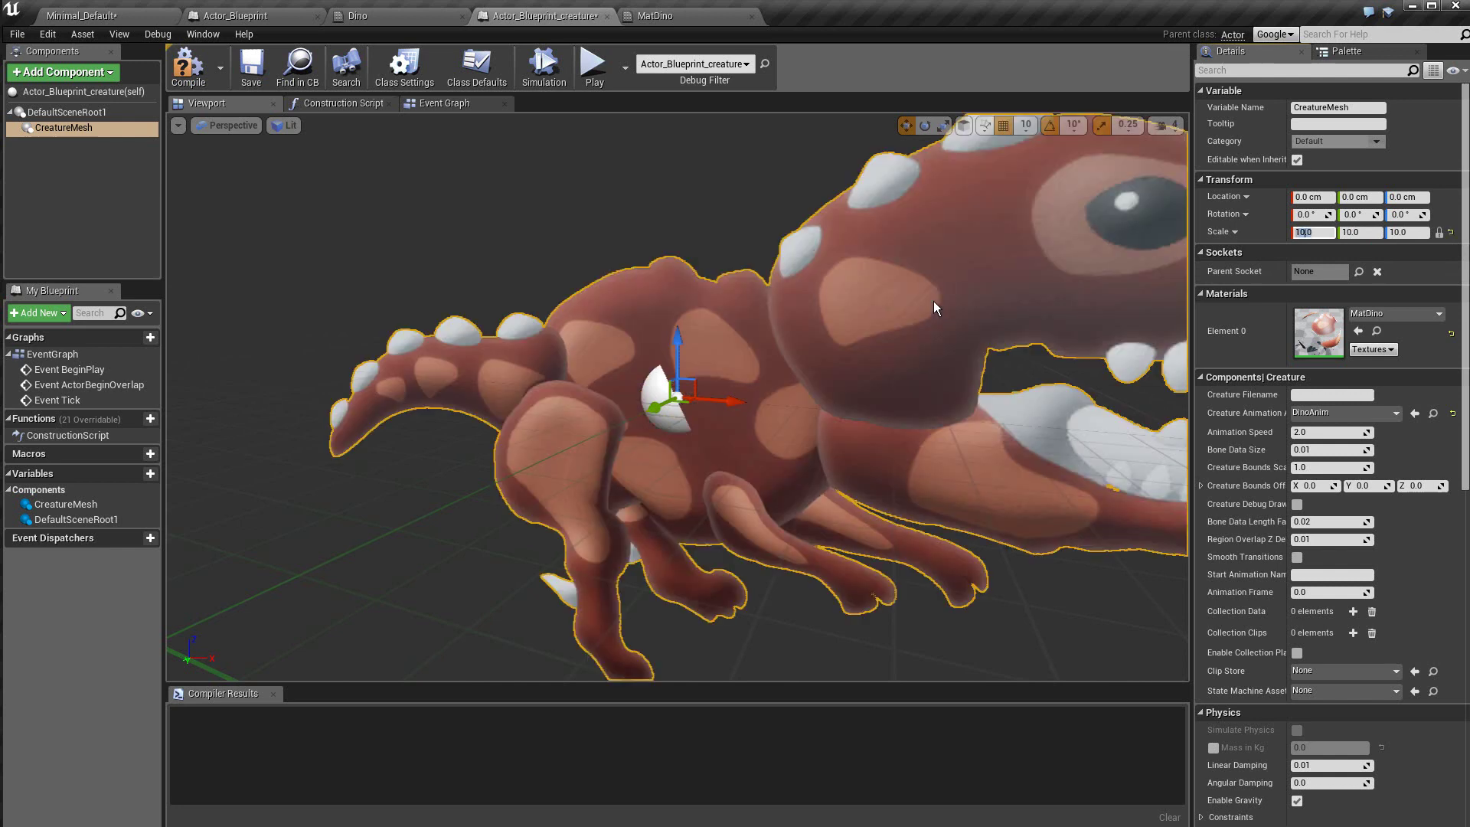
scroll(820, 375, down, 6)
scroll(822, 375, up, 3)
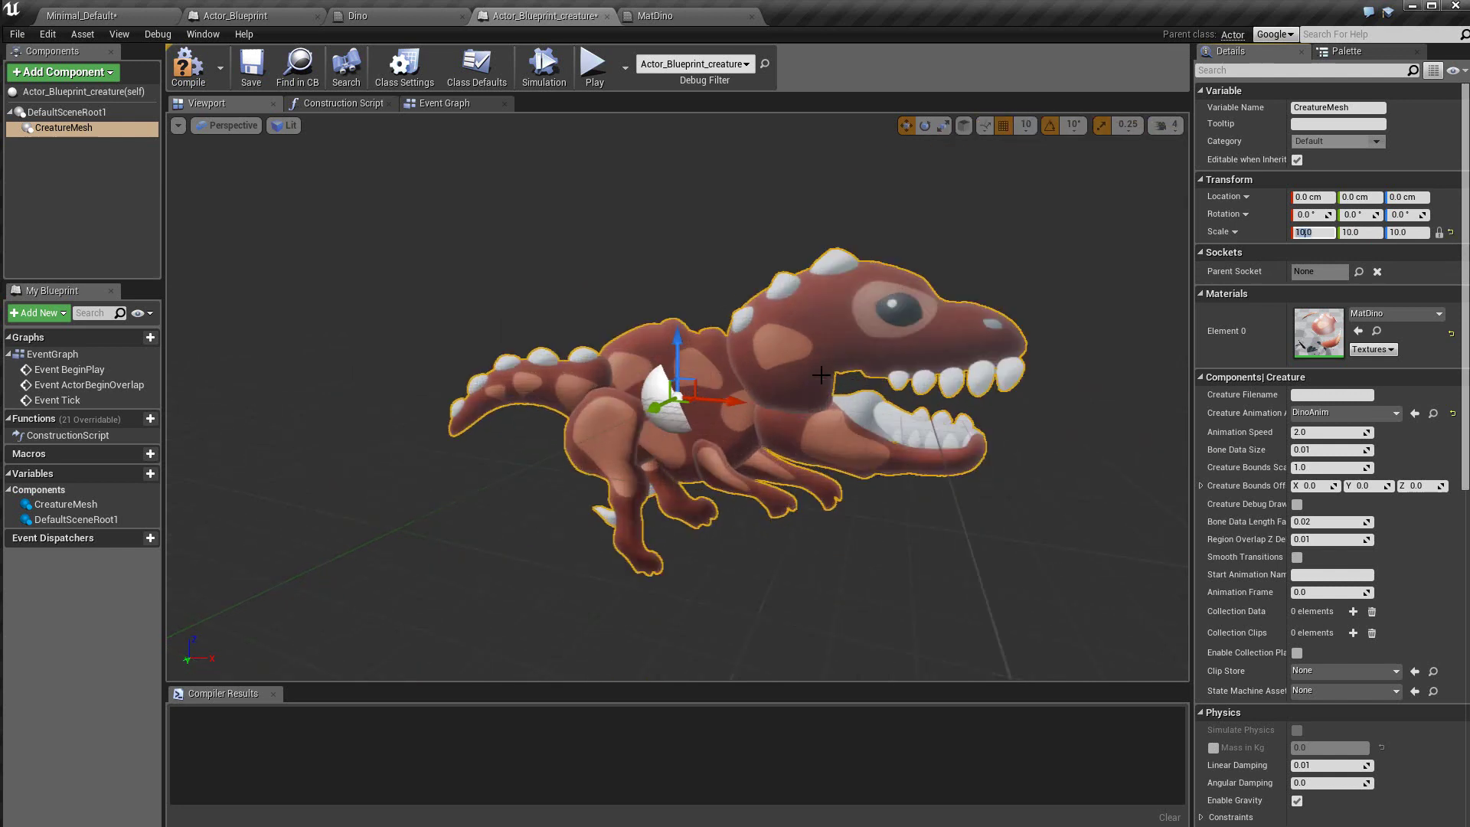
click(194, 65)
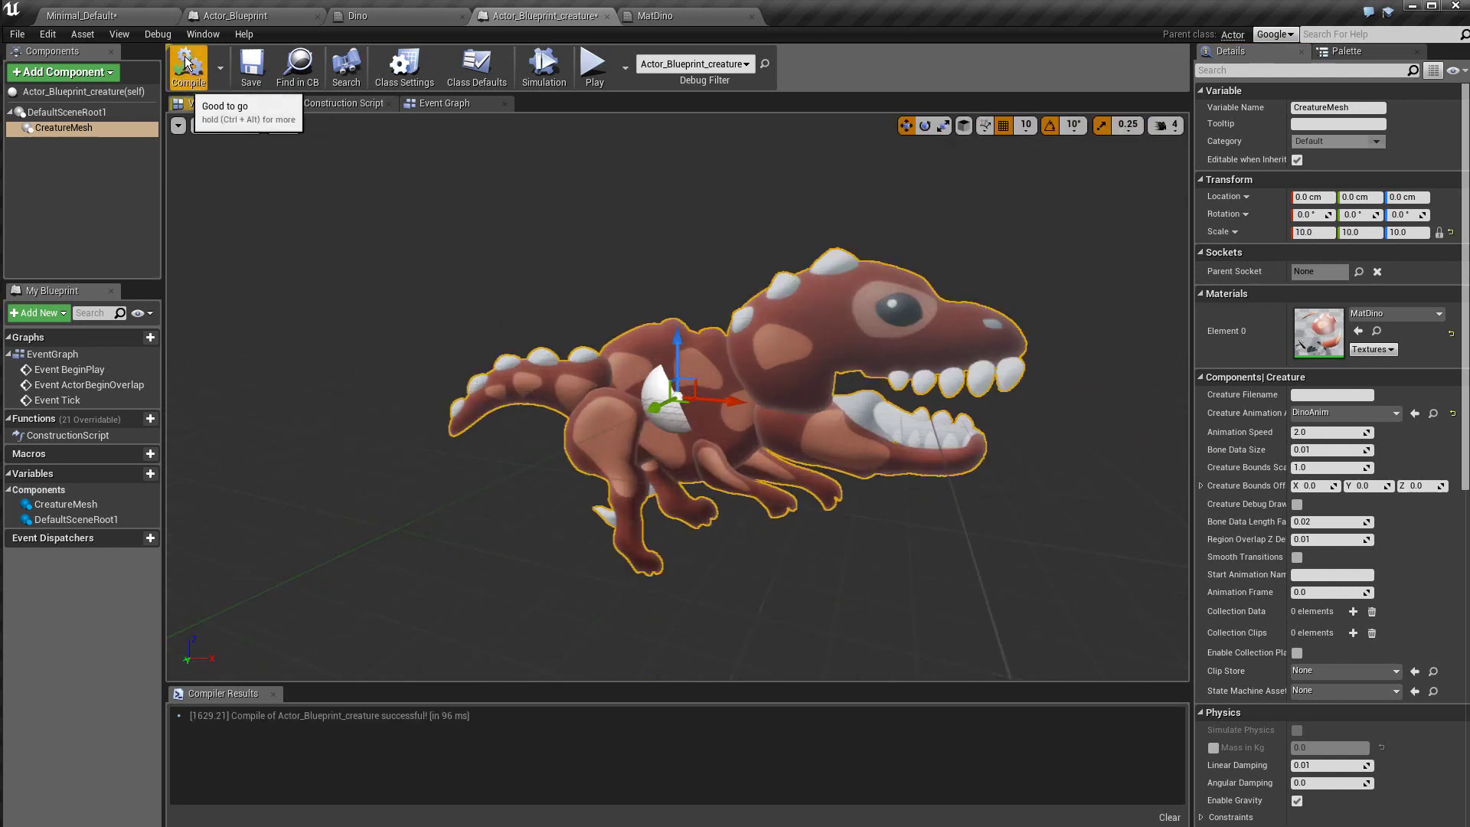
click(252, 65)
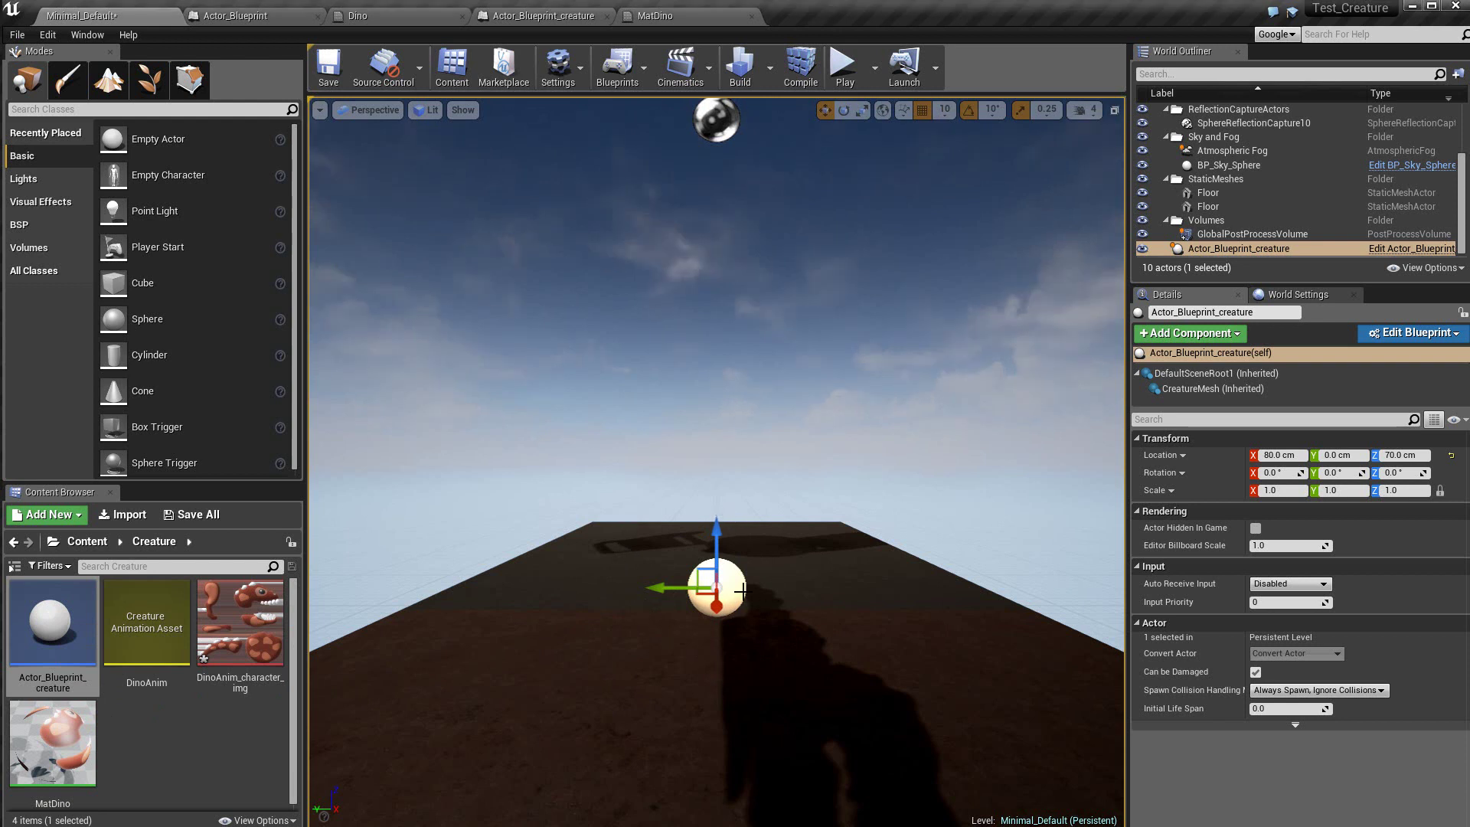
- Rotate the dinosaur to about -90° around Z and raise it to 120 cm
key(e)
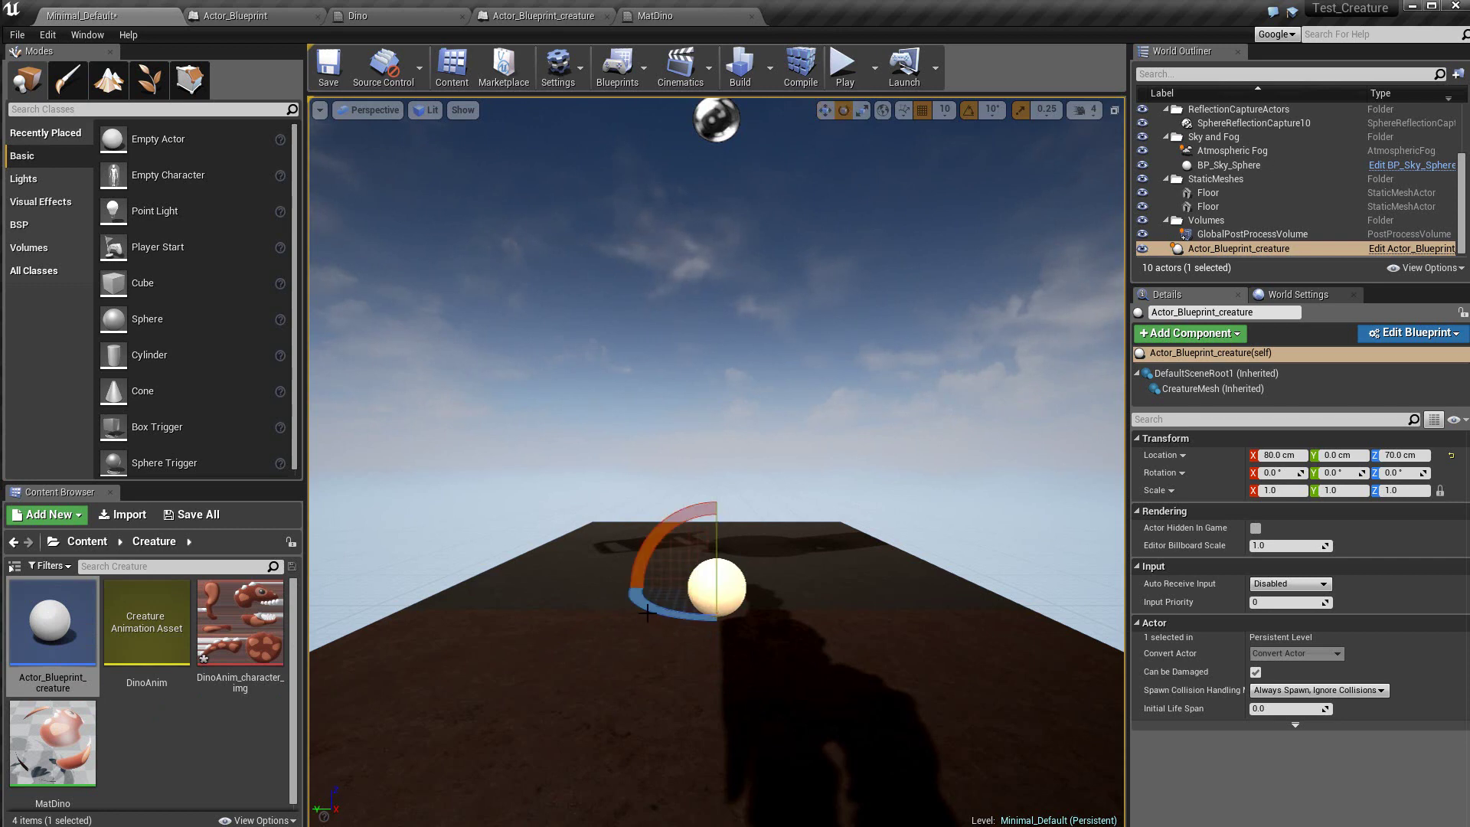
mouse_move(650, 612)
mouse_down()
mouse_move(693, 629)
mouse_move(842, 601)
mouse_up()
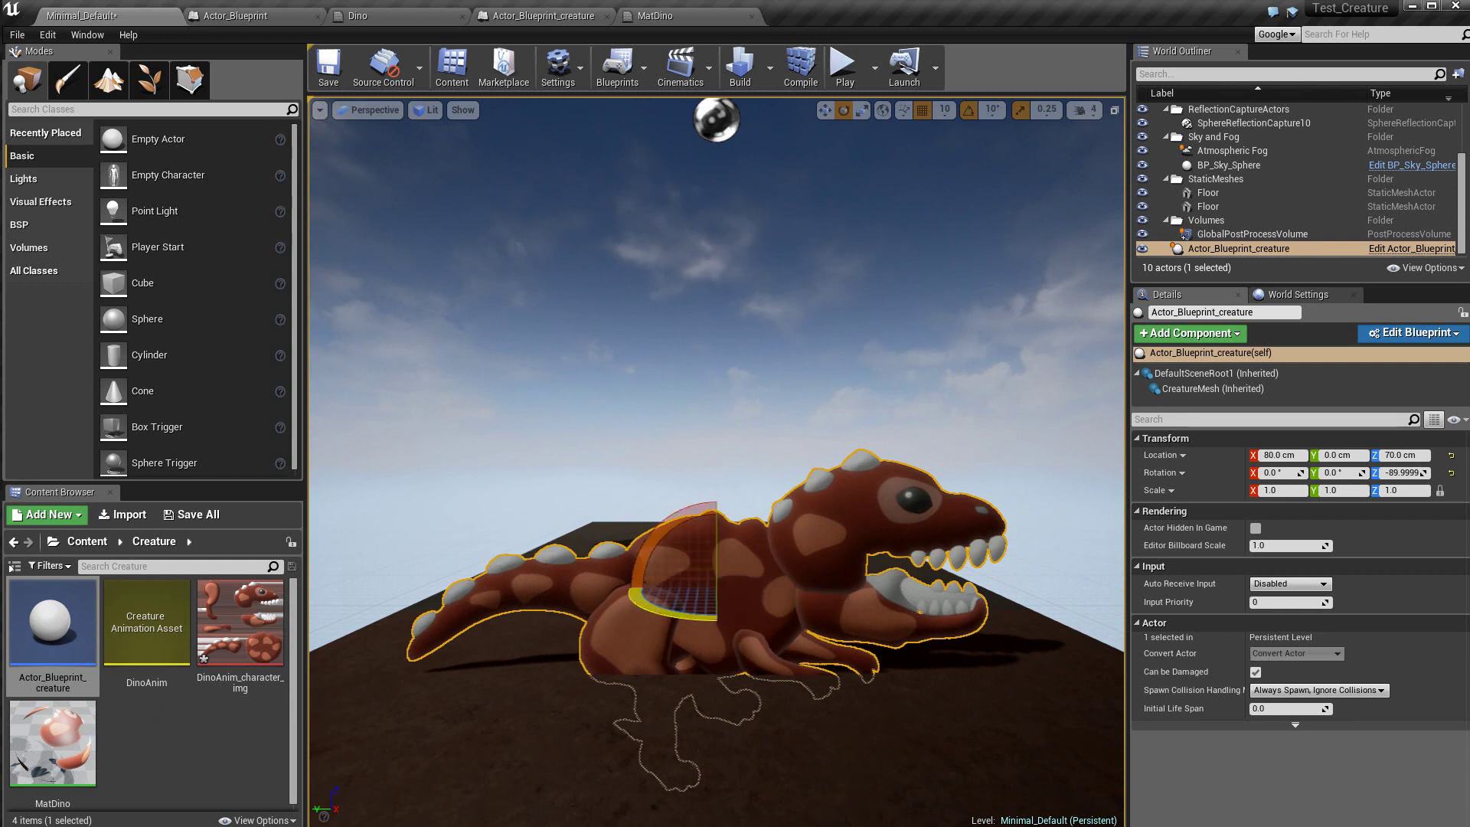
key(w)
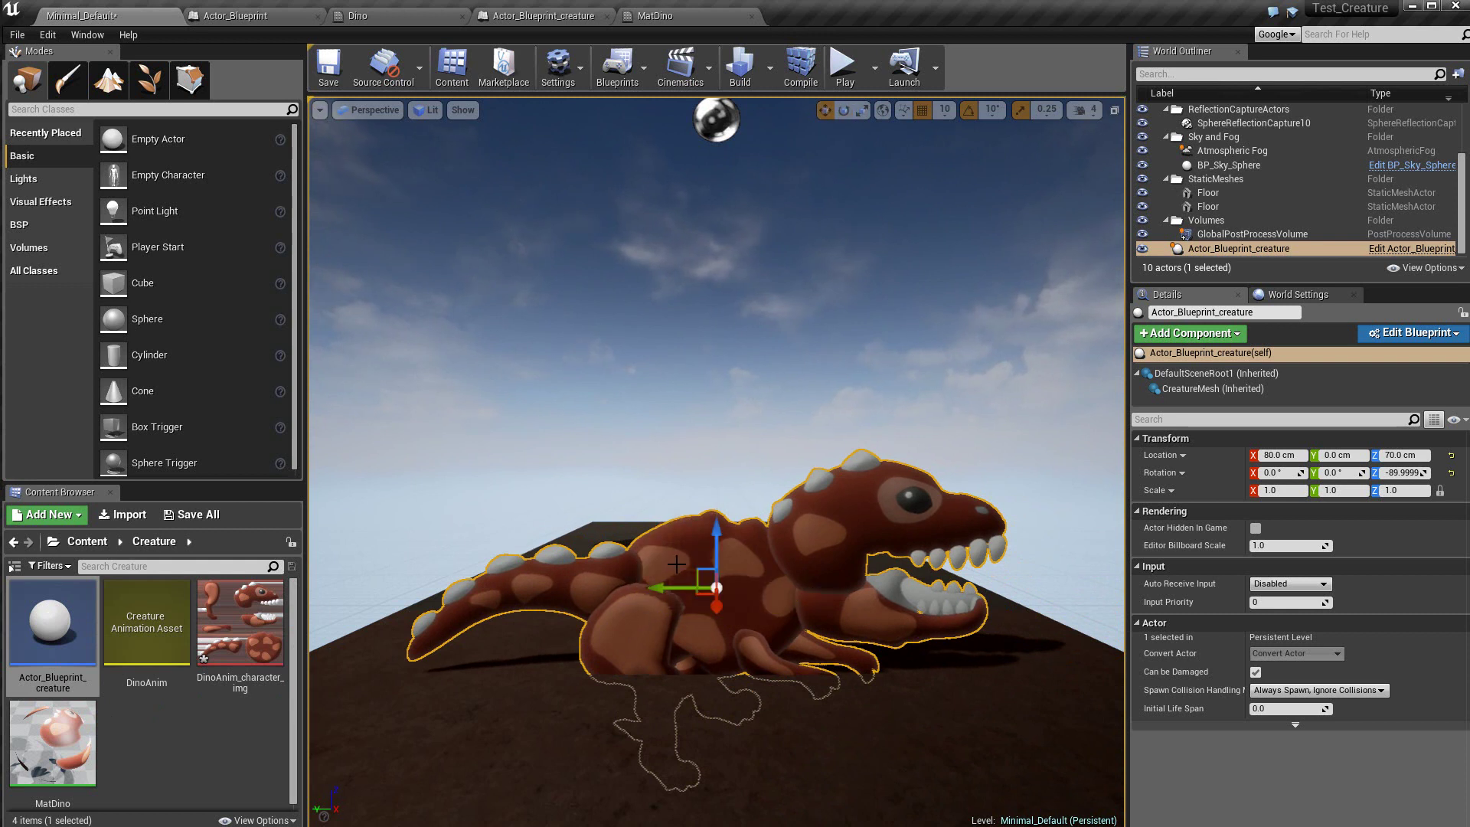
drag(721, 528, 711, 410)
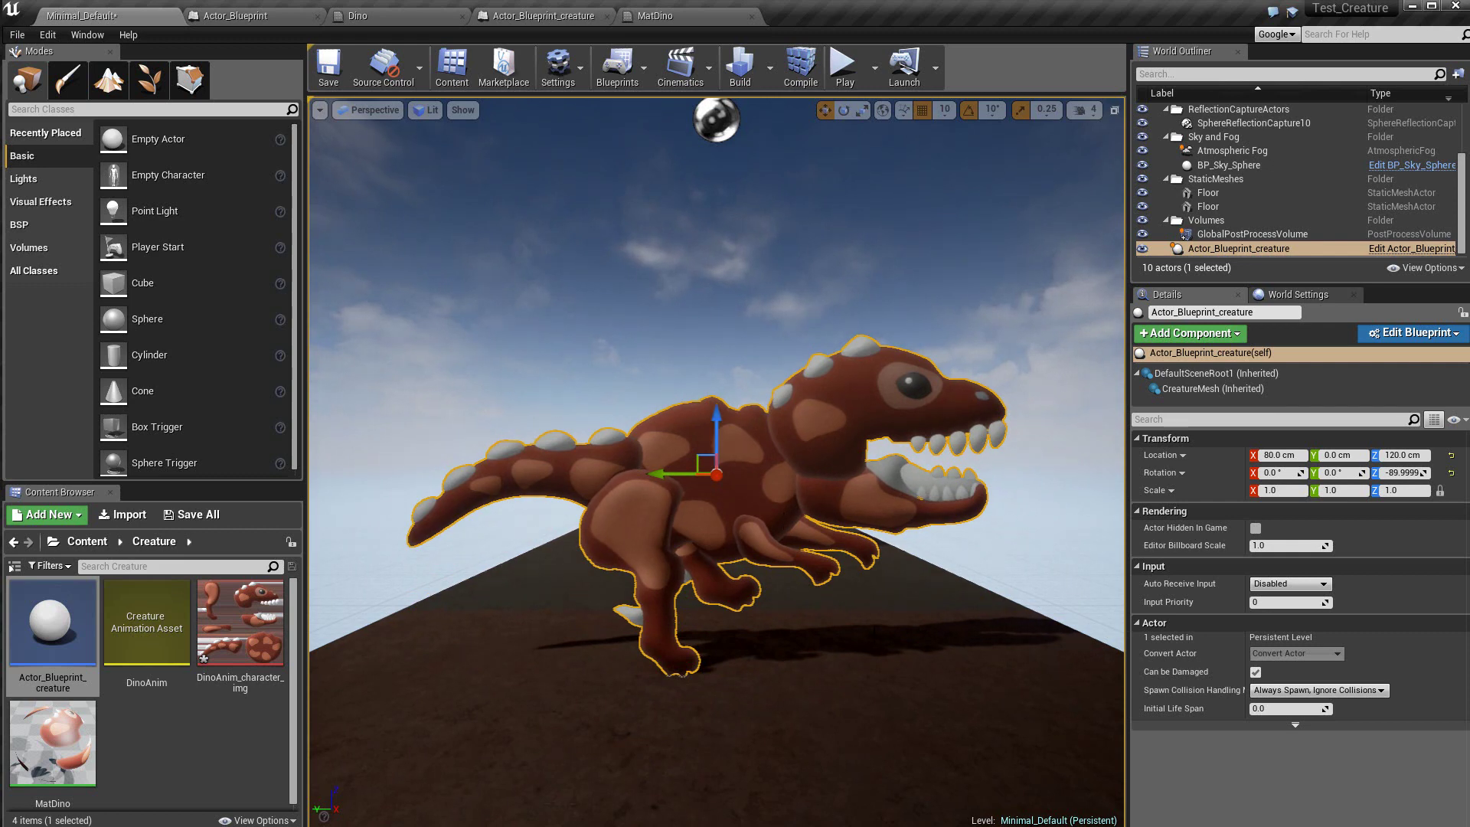
scroll(618, 659, down, 3)
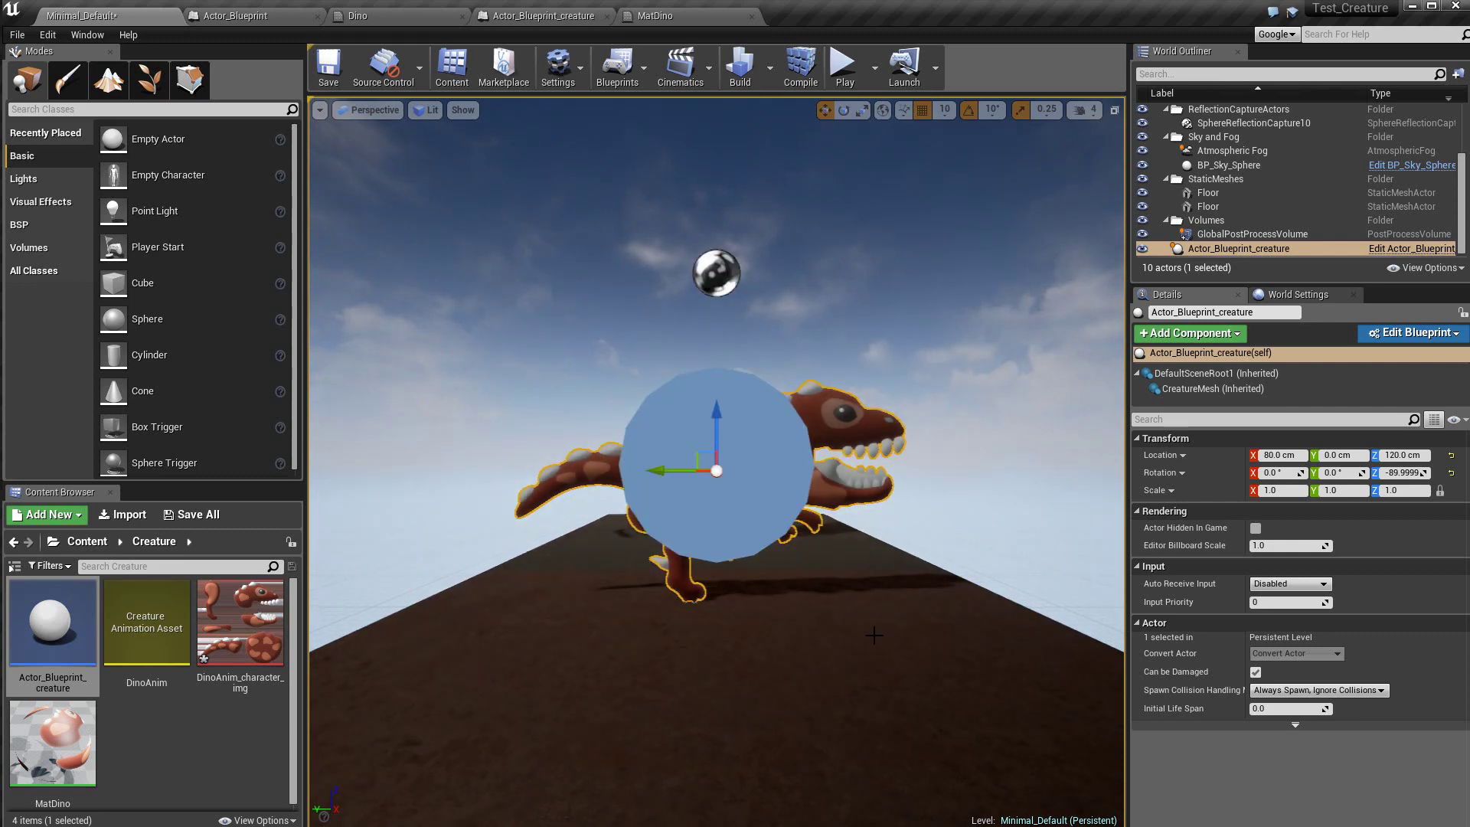
- Start a Play In Editor session to watch the dinosaur animate above the floor
click(851, 69)
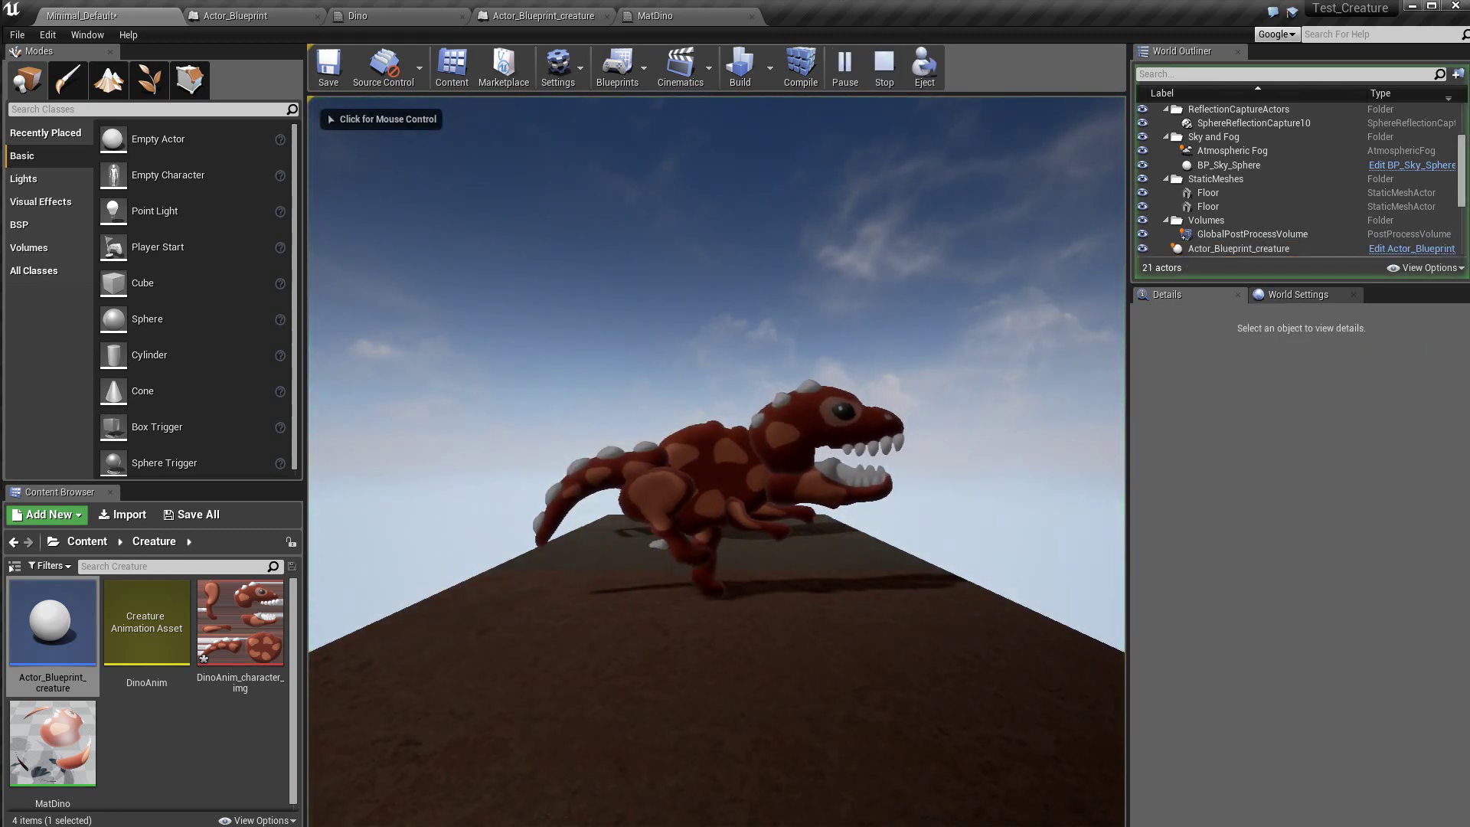